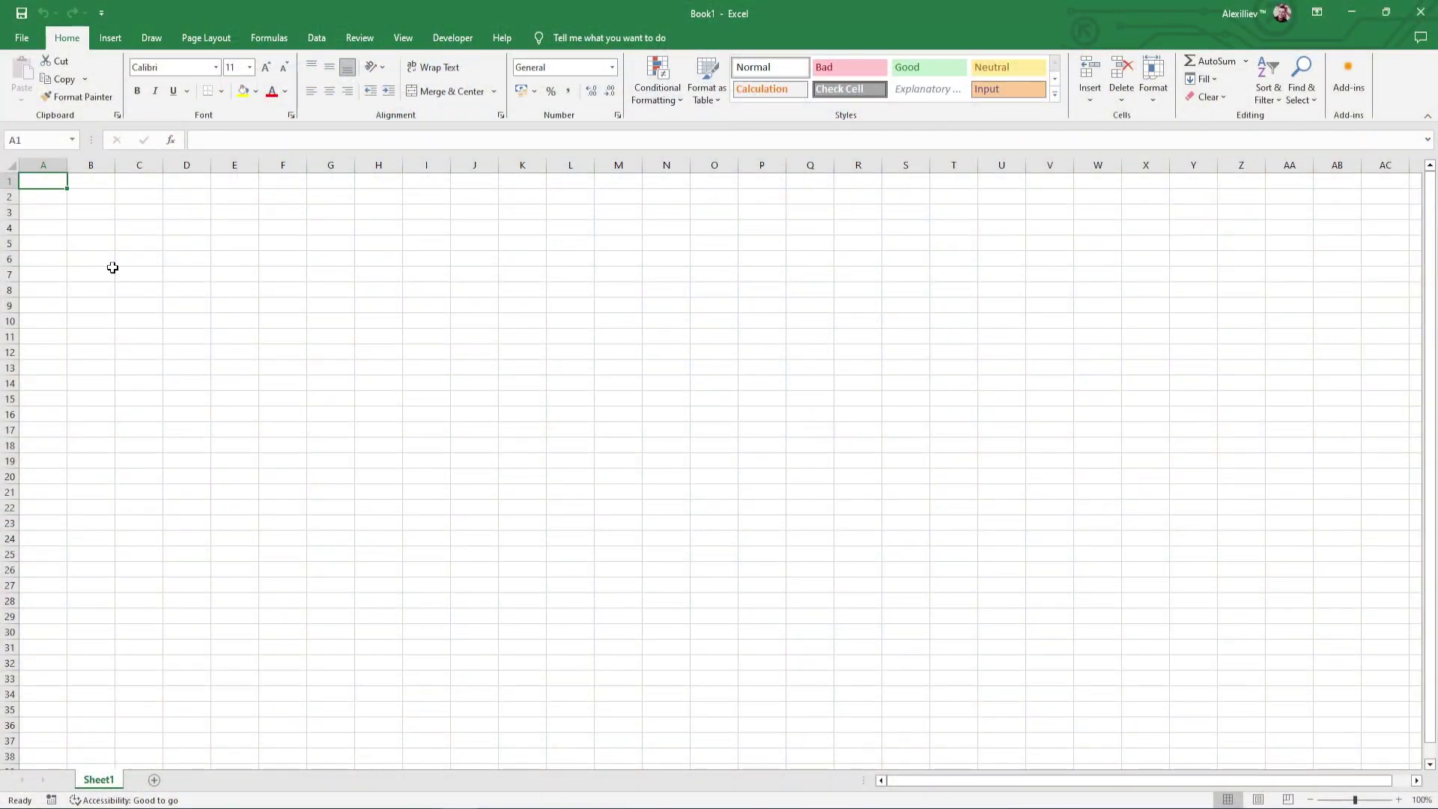
Enter the labels cm, 0,5, 1 and 2 in A1:A4.
type("cm")
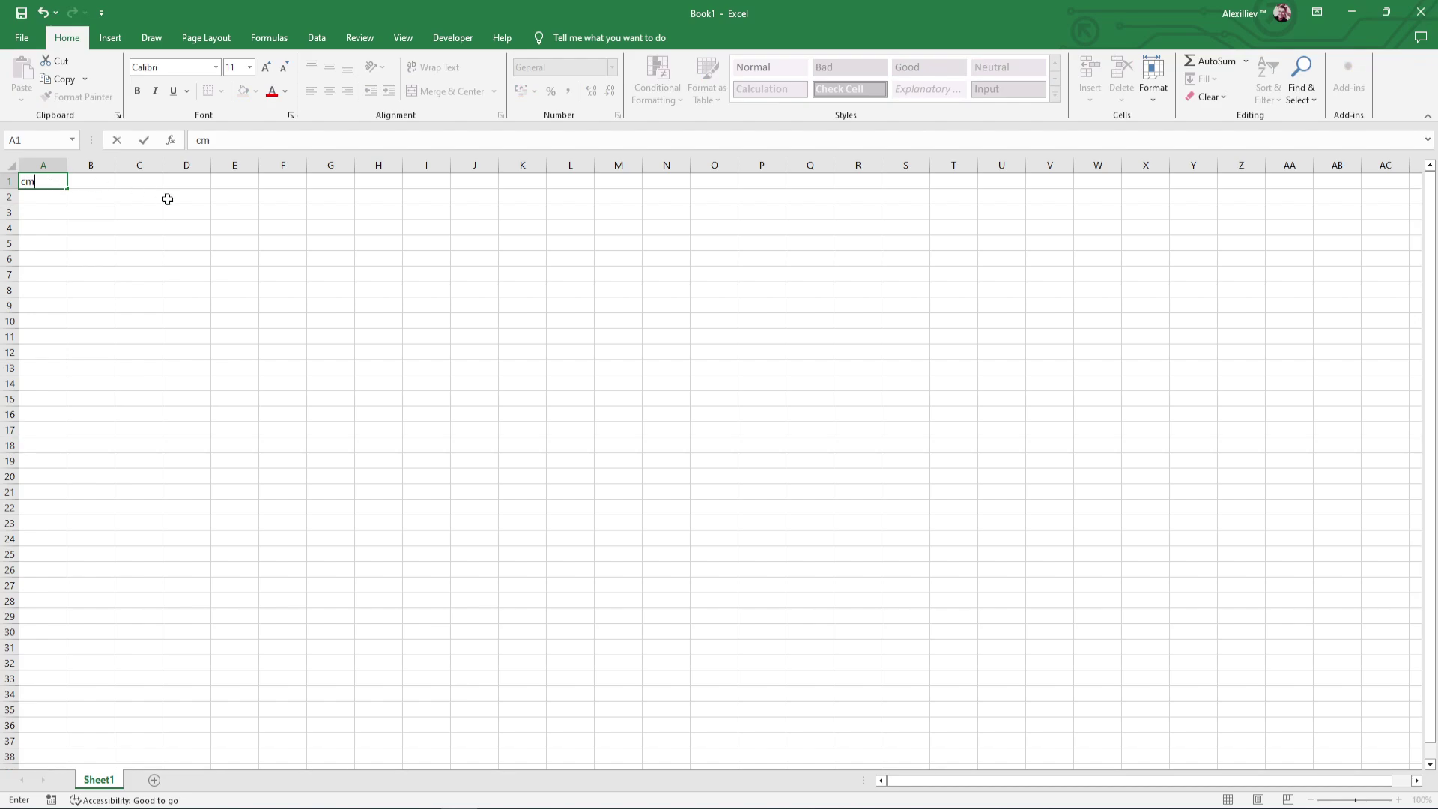
key("Return")
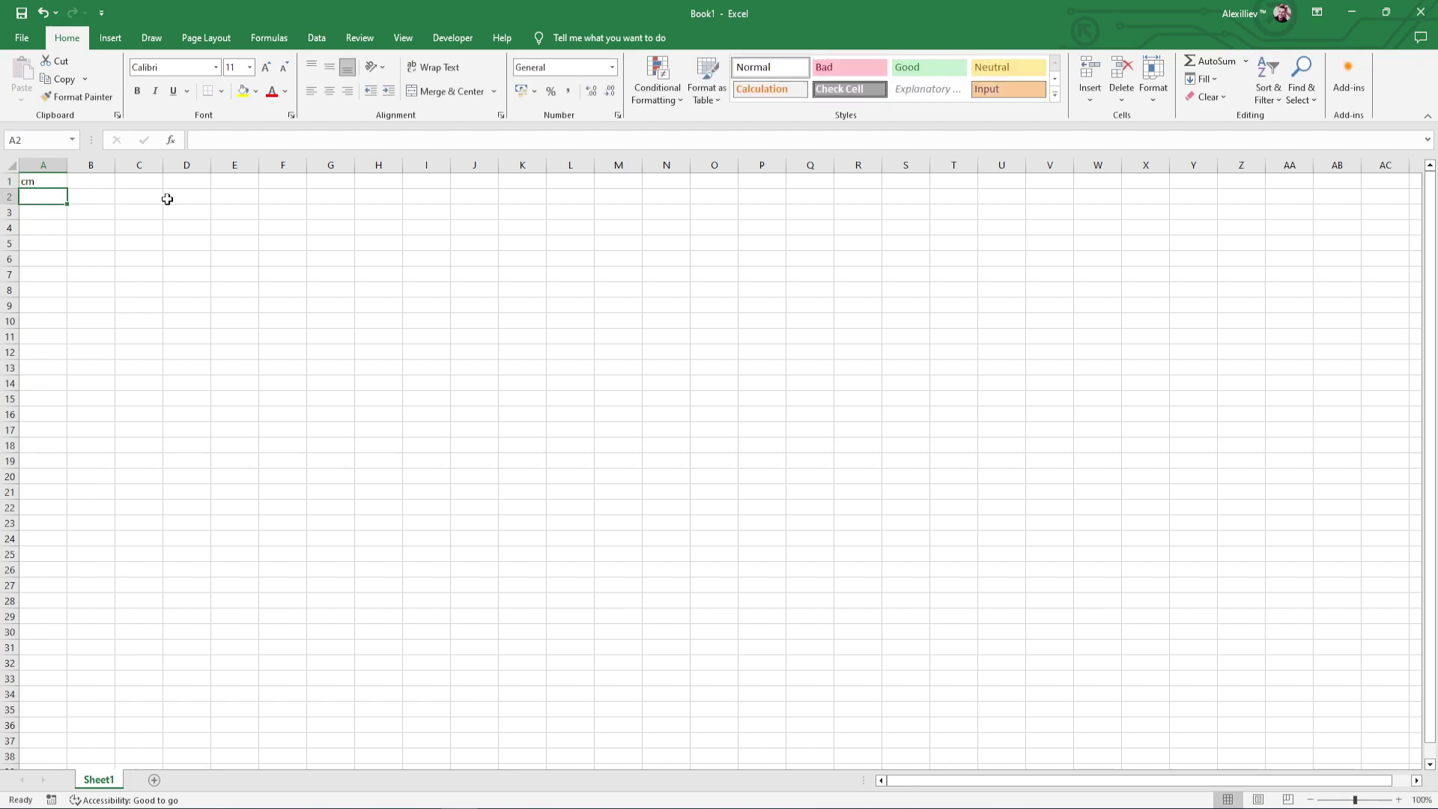
type("0,5")
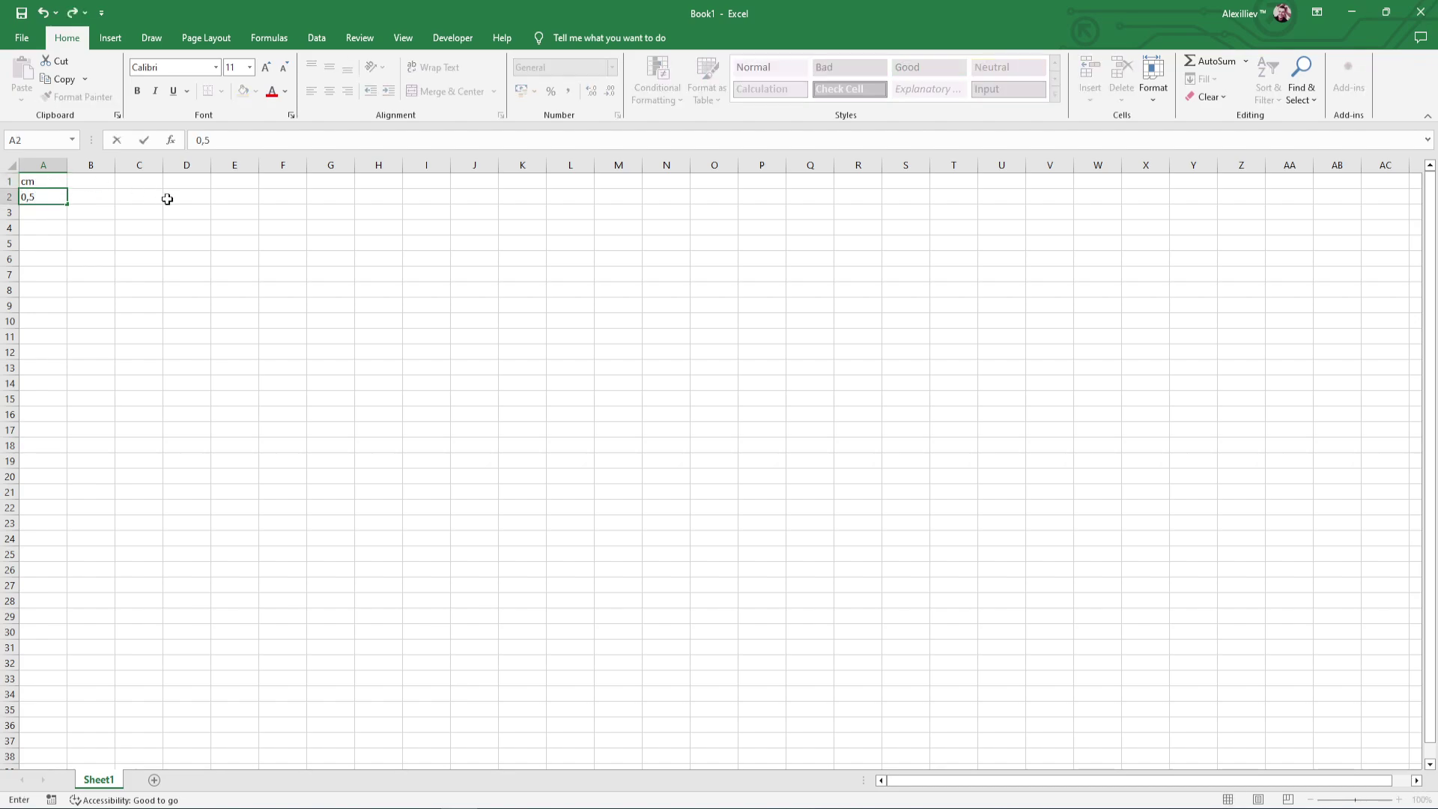
key("Return")
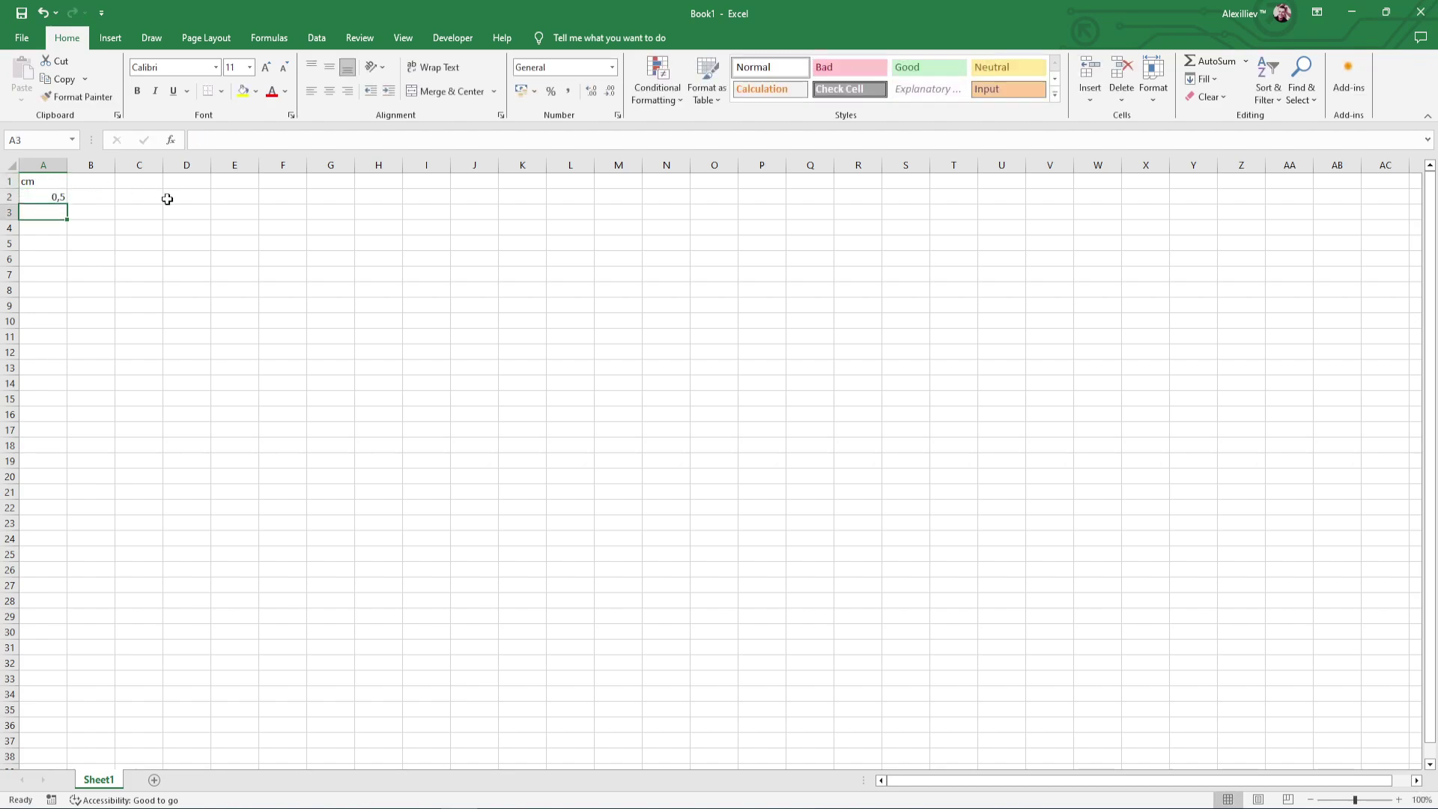
type("1")
key("Return")
type("2")
key("Return")
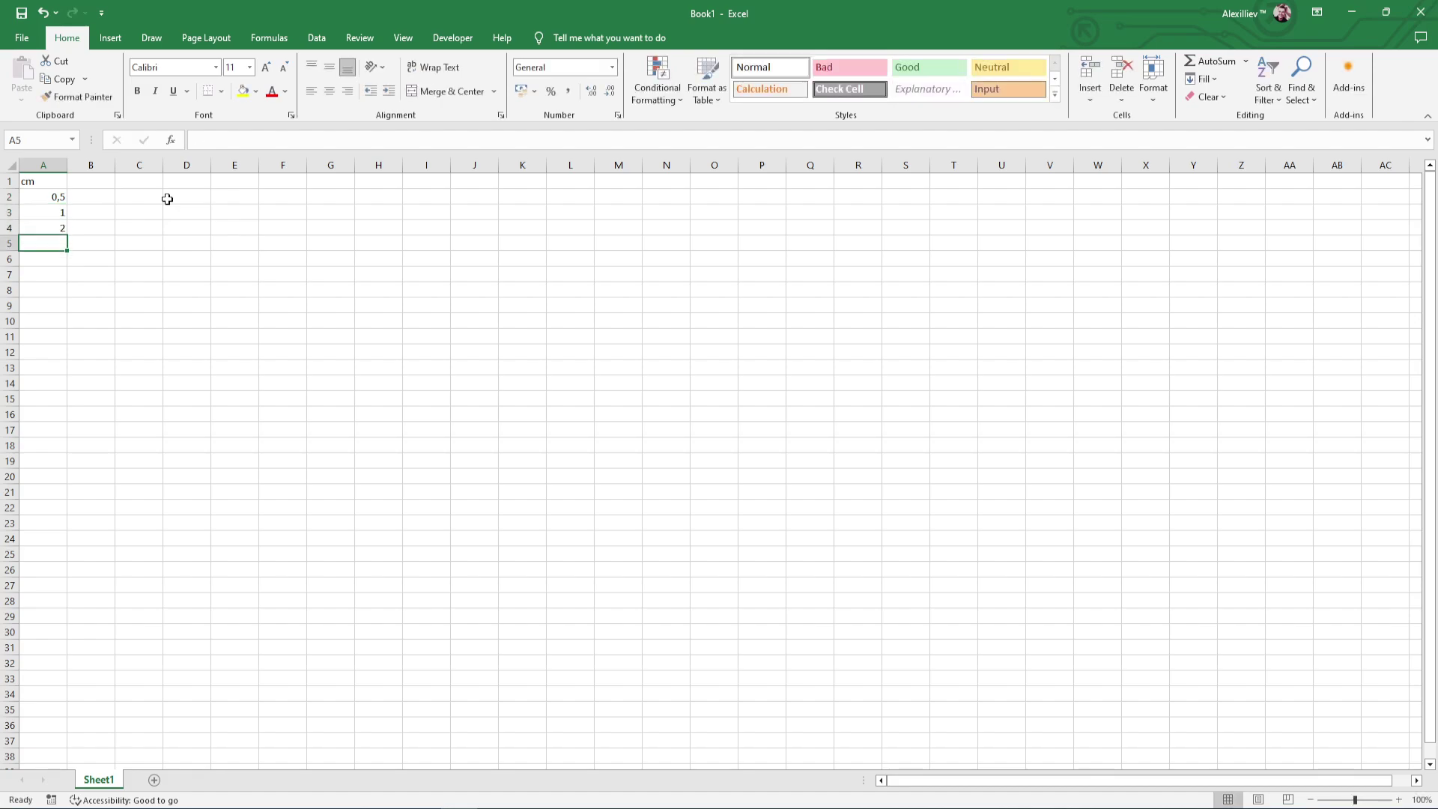
Extend column A in ones to 10, enter 20, then continue in tens to 90.
left_click_drag(65, 216, 45, 357)
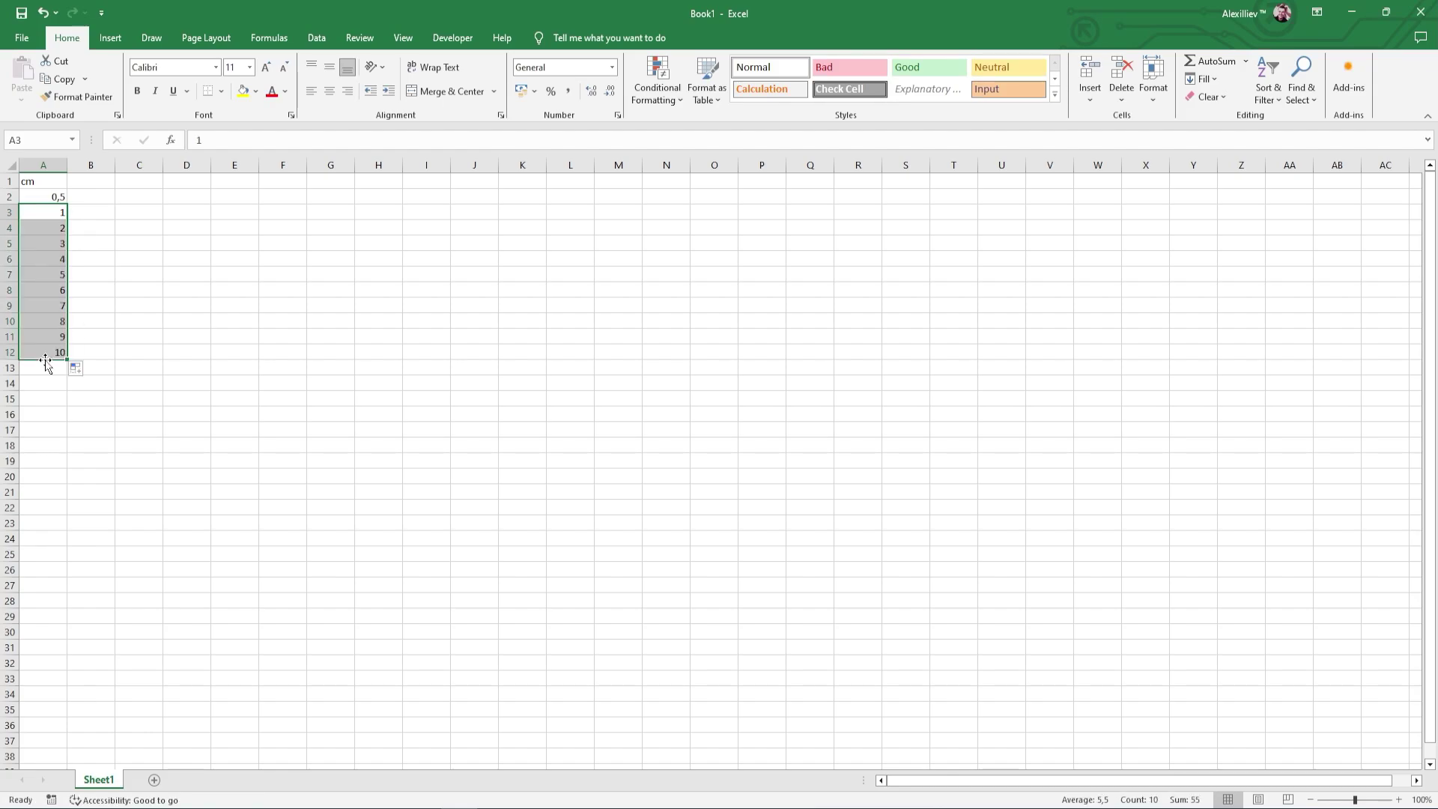
left_click(45, 365)
type("20")
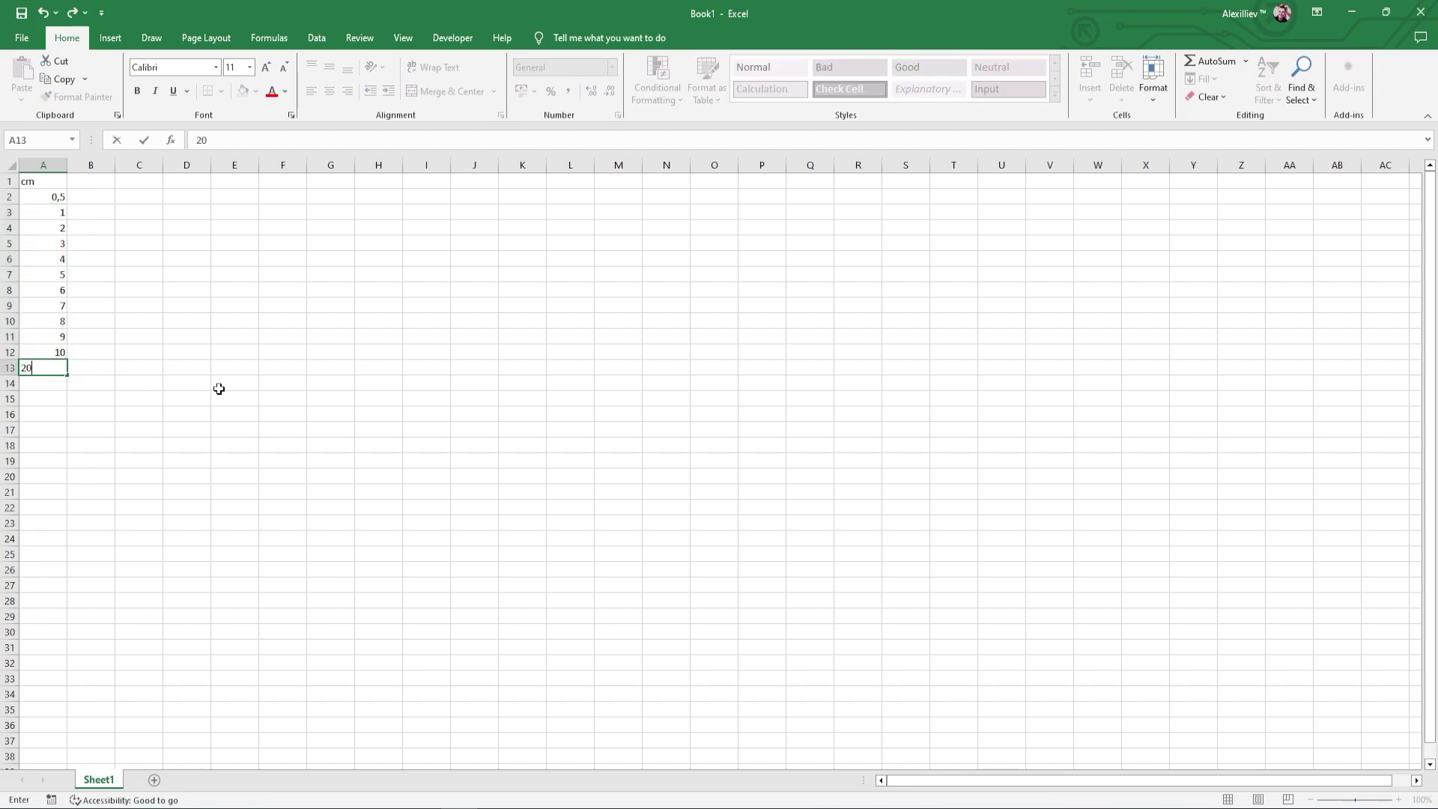
key("Return")
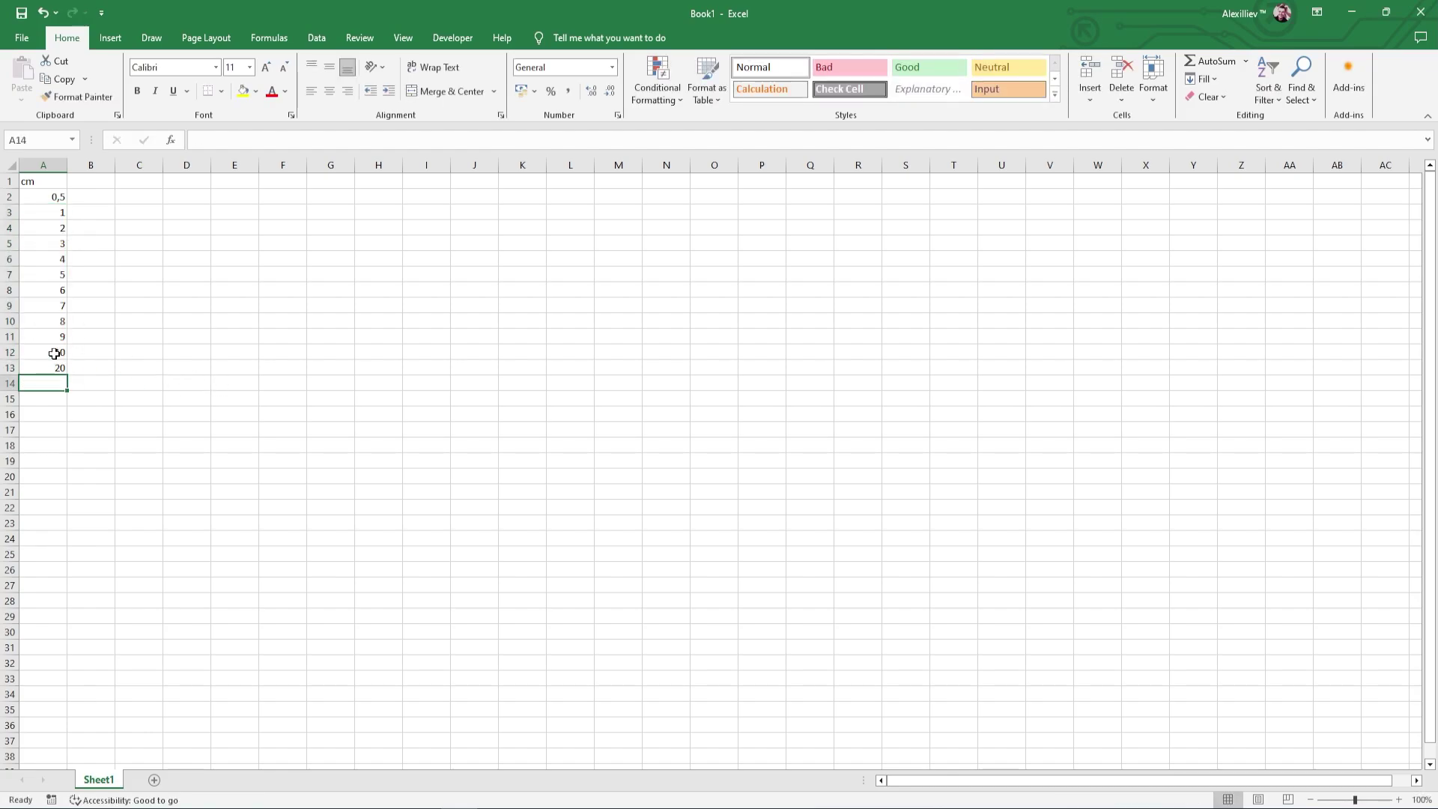
left_click_drag(54, 354, 36, 490)
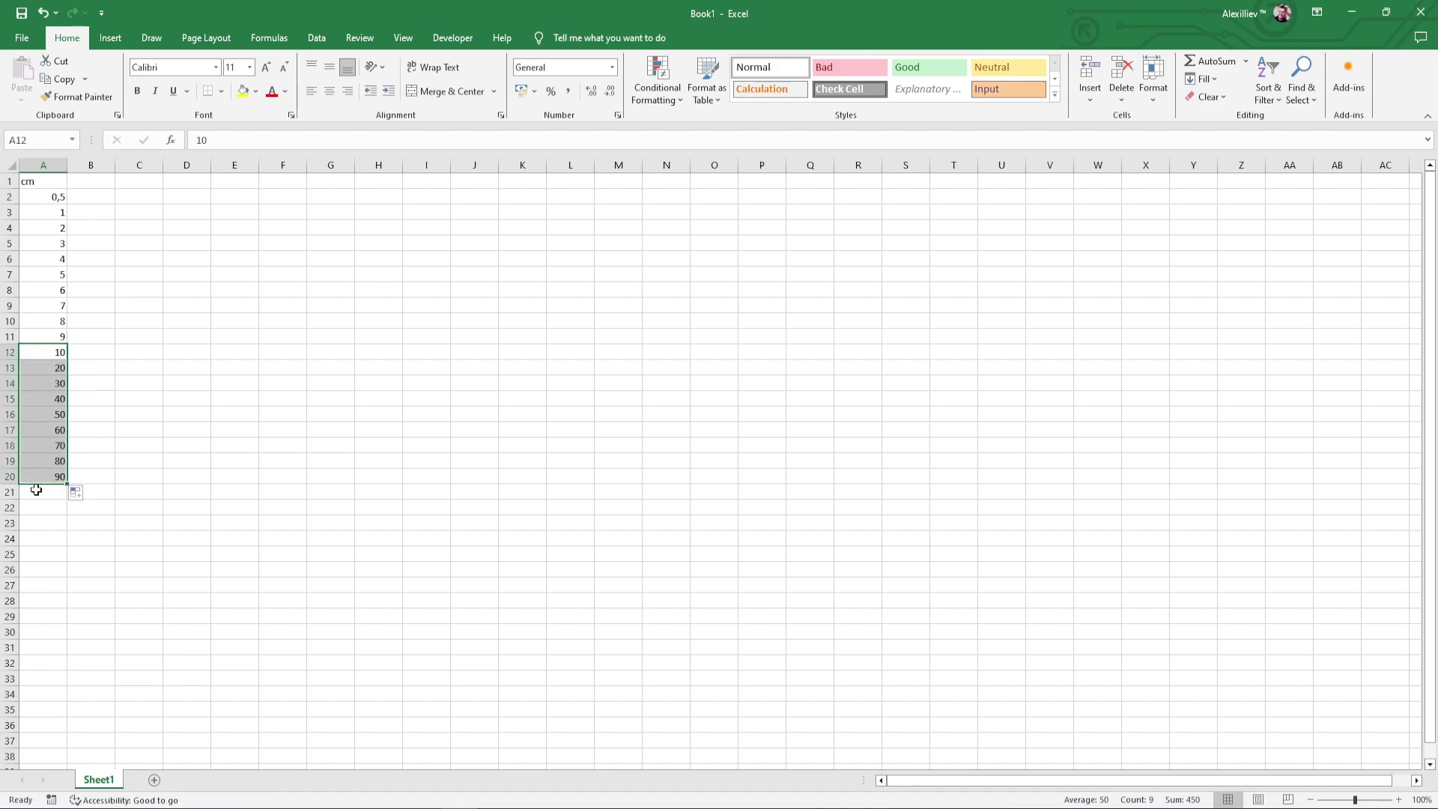
Enter 10 in B1 and 10,5 in C1, then extend the headers to 19,5 in U1.
left_click(82, 474)
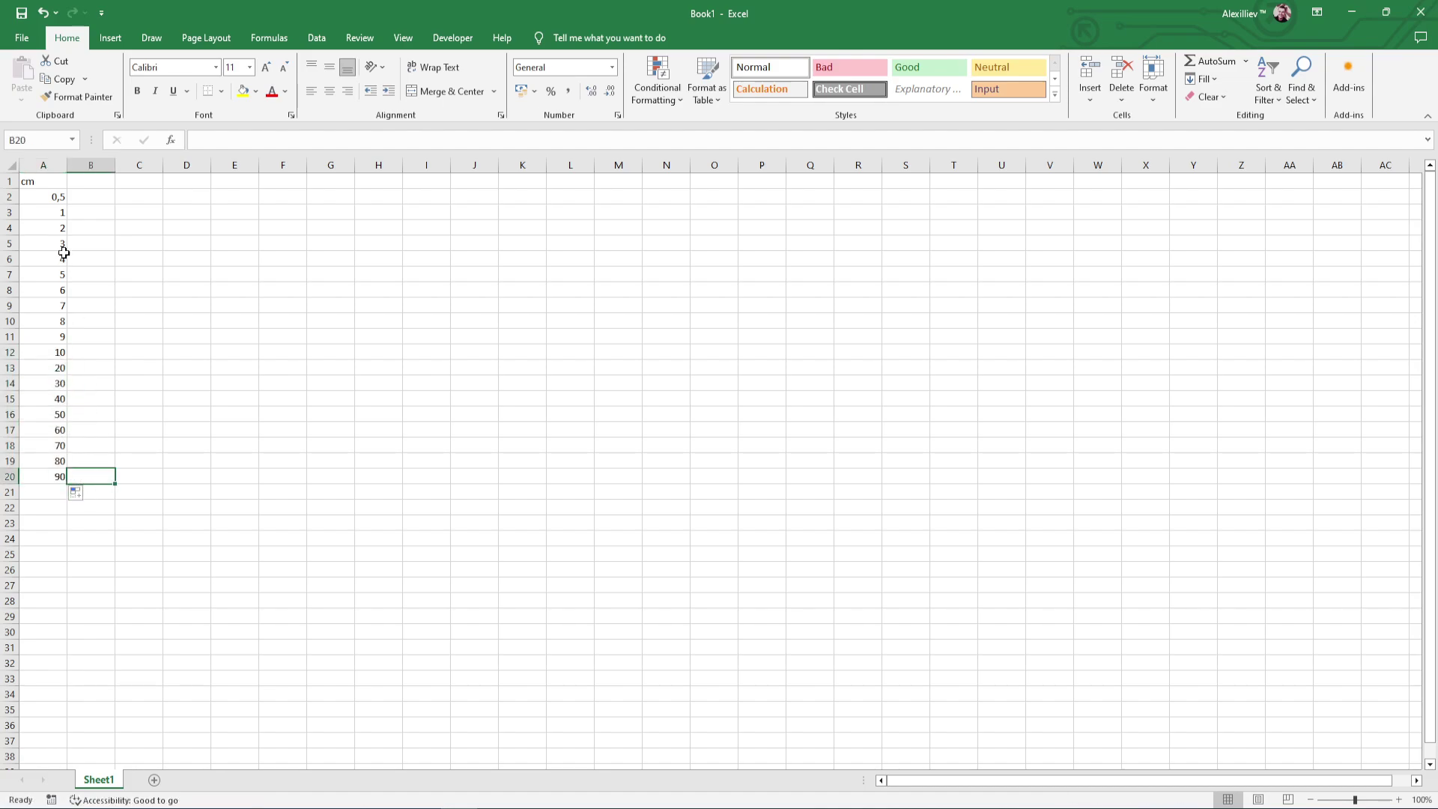
left_click(84, 182)
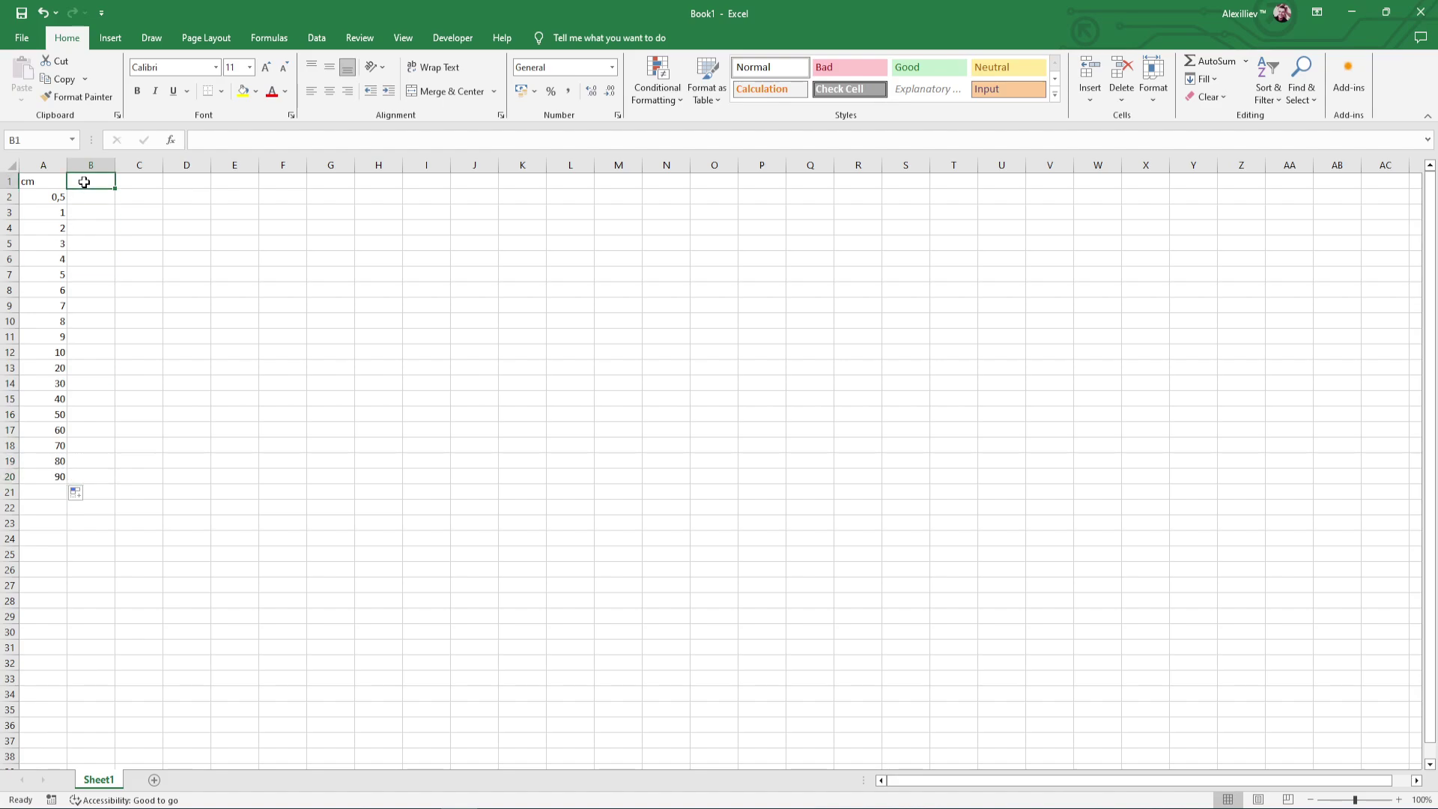
type("10")
key("Tab")
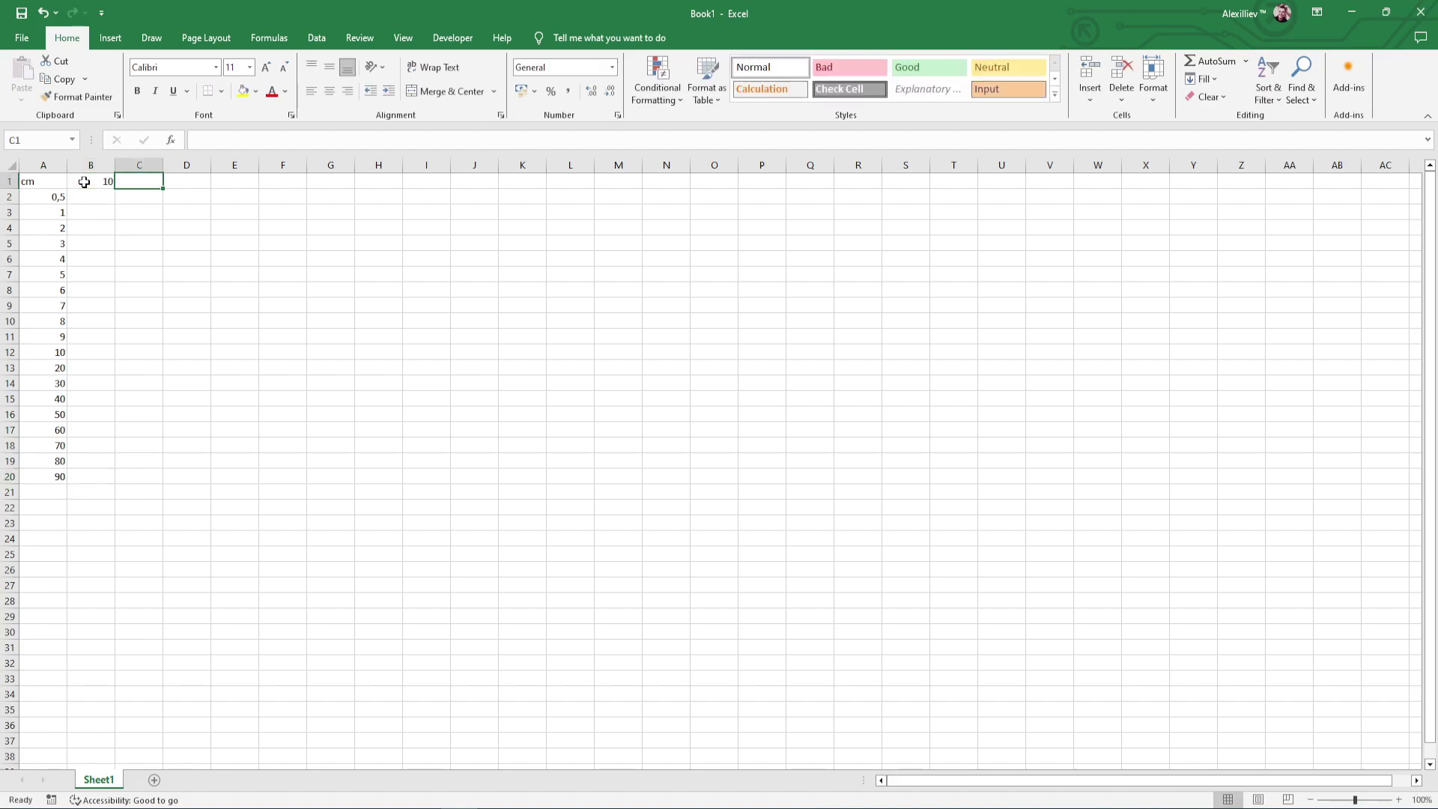
type("10,5")
key("Return")
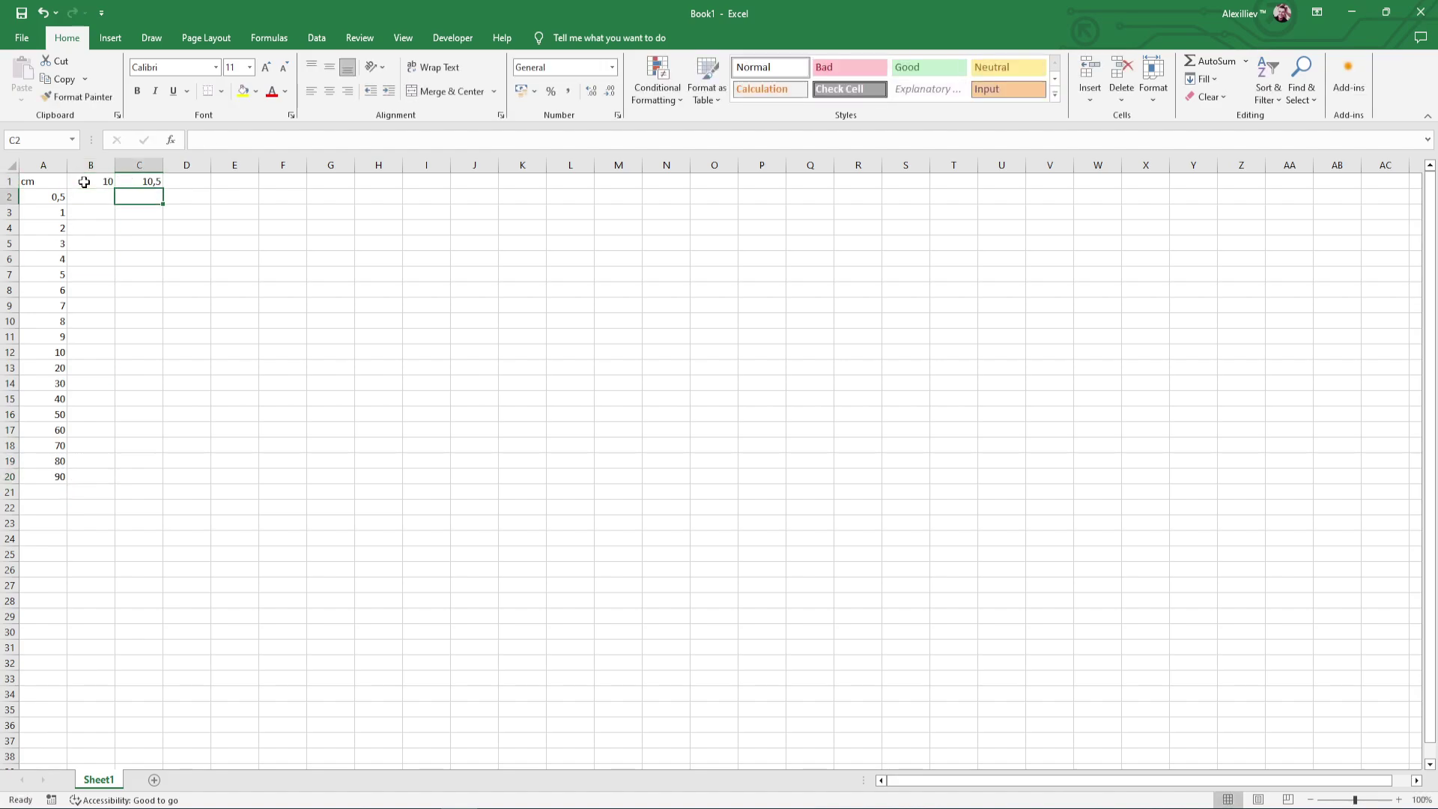
left_click_drag(84, 182, 1011, 190)
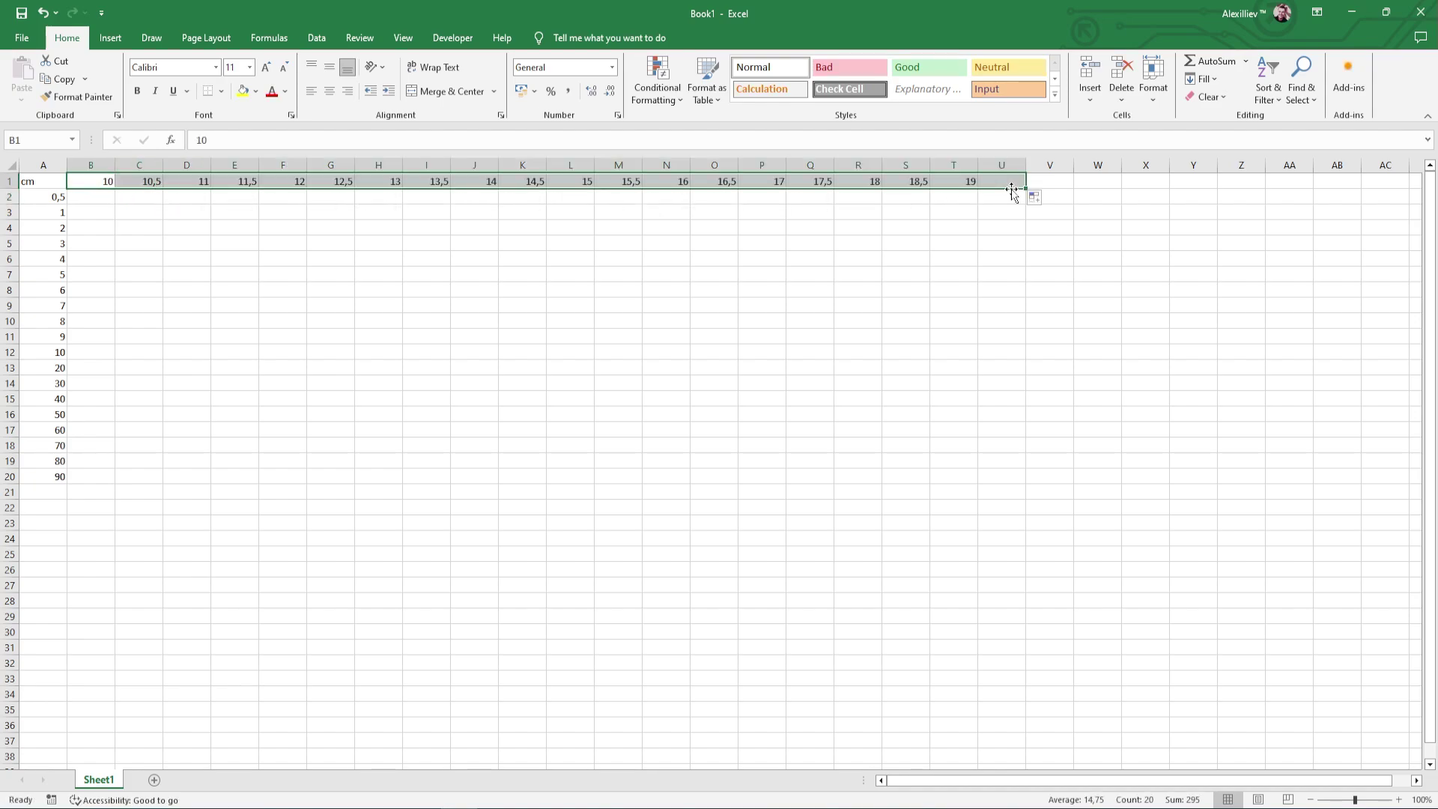
Copy the column A labels A1:A20 into column V starting at V1.
left_click_drag(29, 183, 35, 475)
key("ctrl+c")
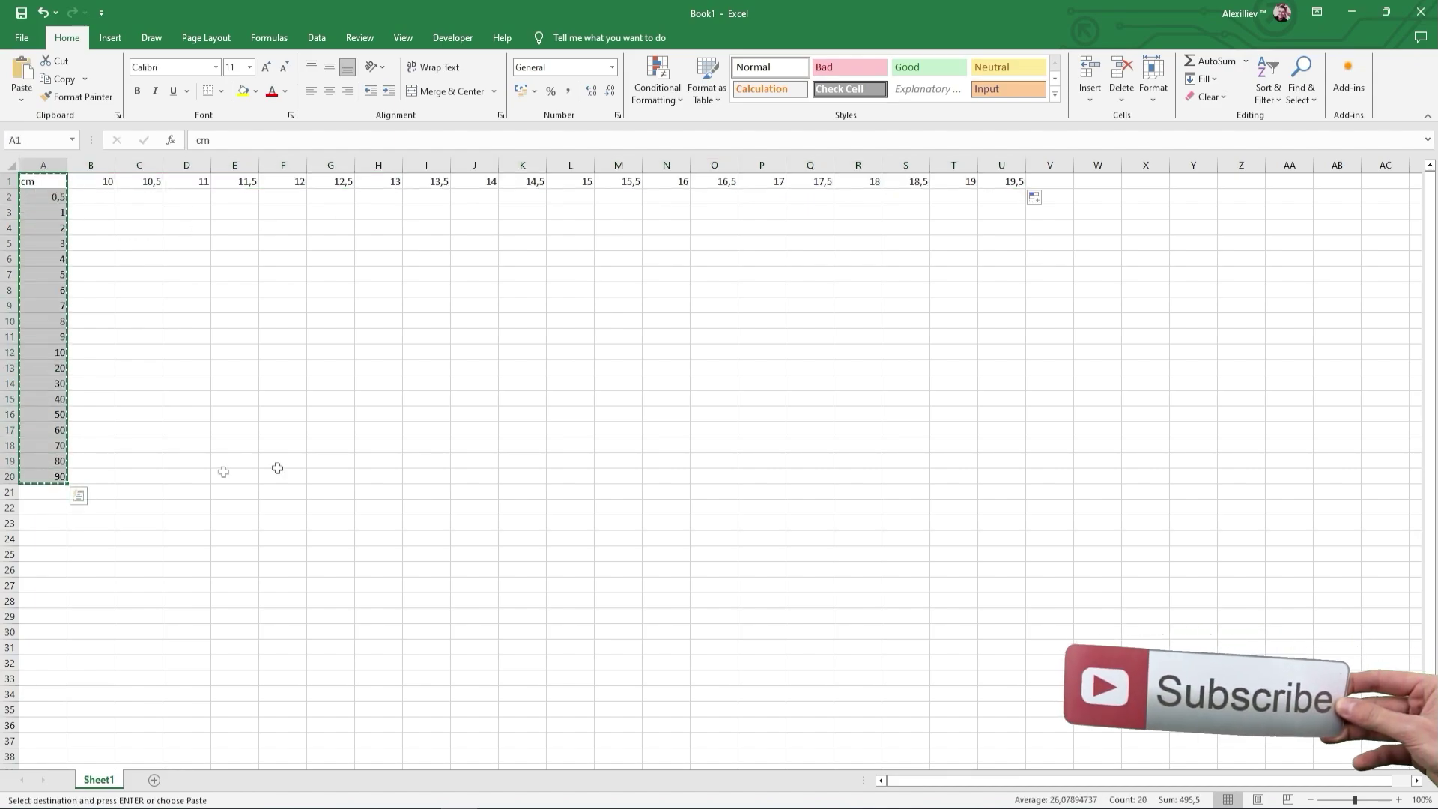
left_click(1051, 178)
key("ctrl+v")
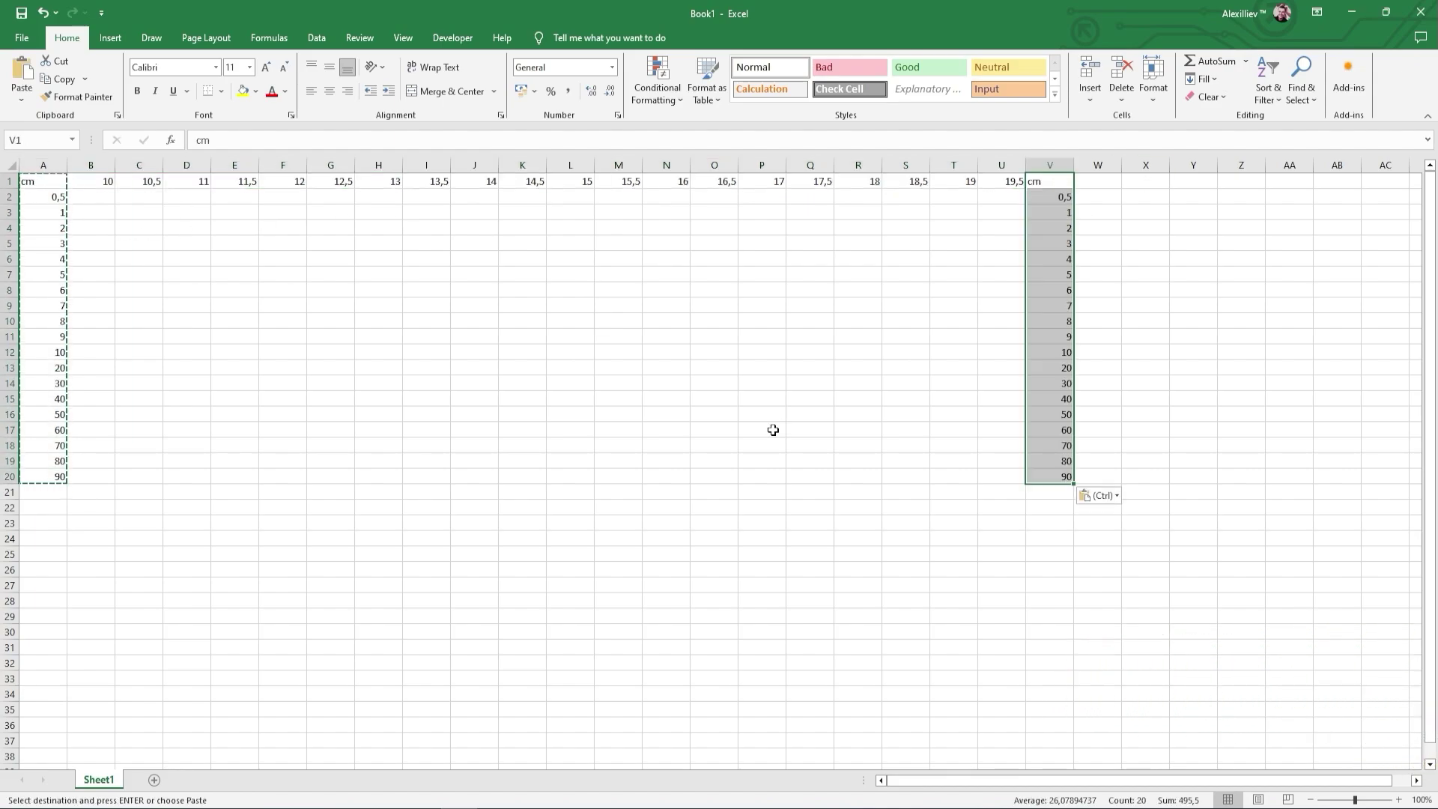
Shade column V, header row A1:V1 and column A with the 60% - Accent3 cell style.
left_click(1055, 95)
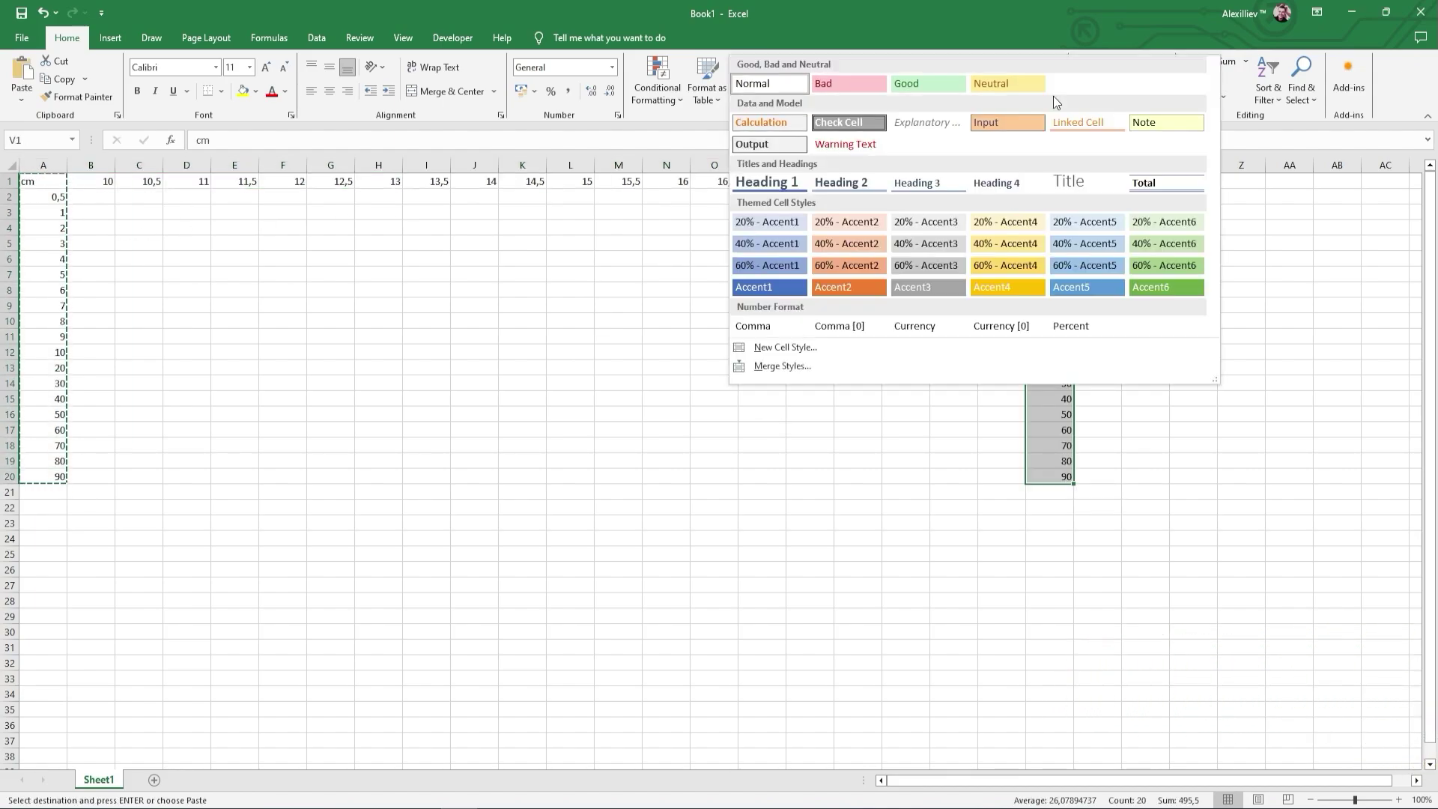
left_click(948, 273)
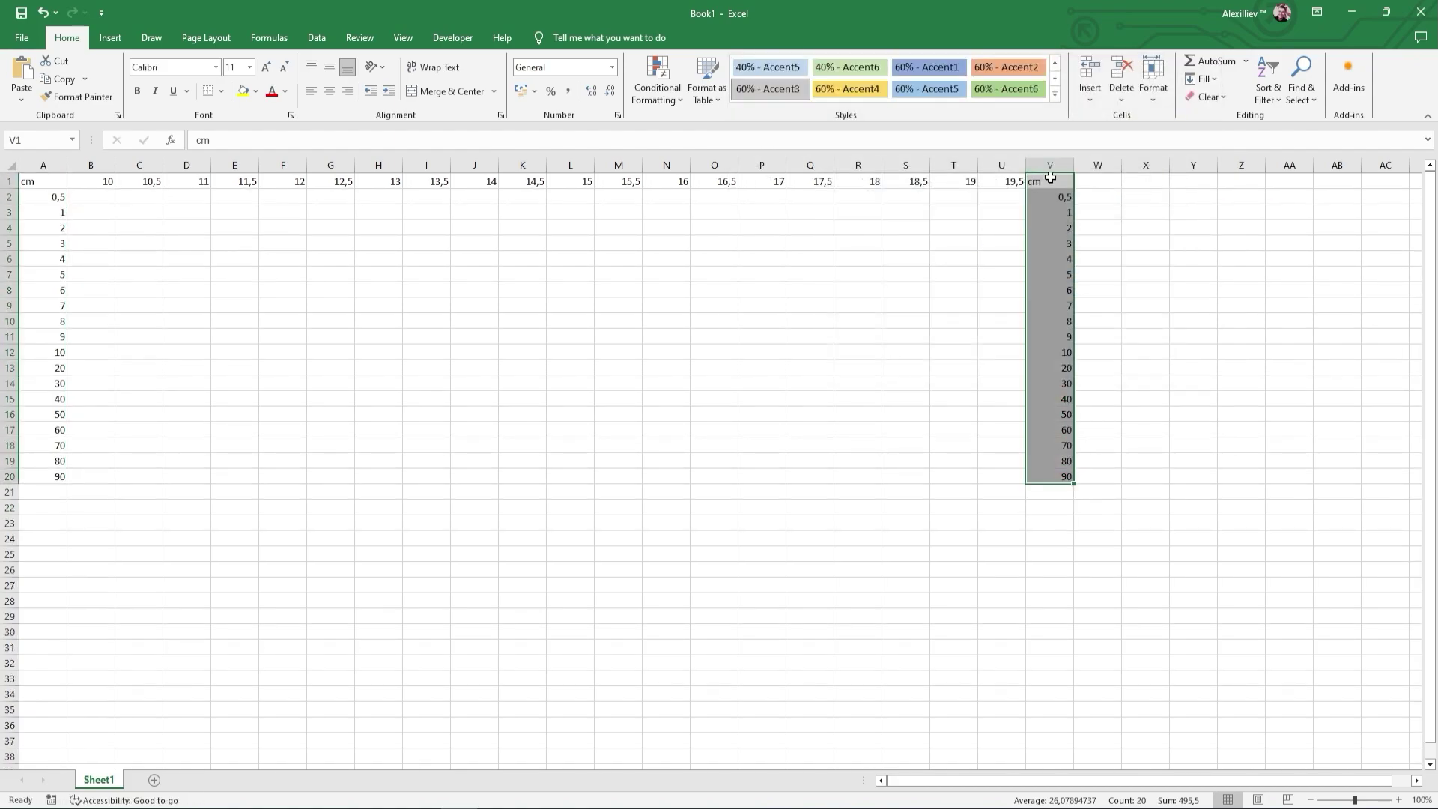
left_click_drag(1051, 178, 44, 470)
left_click(1055, 94)
left_click(928, 265)
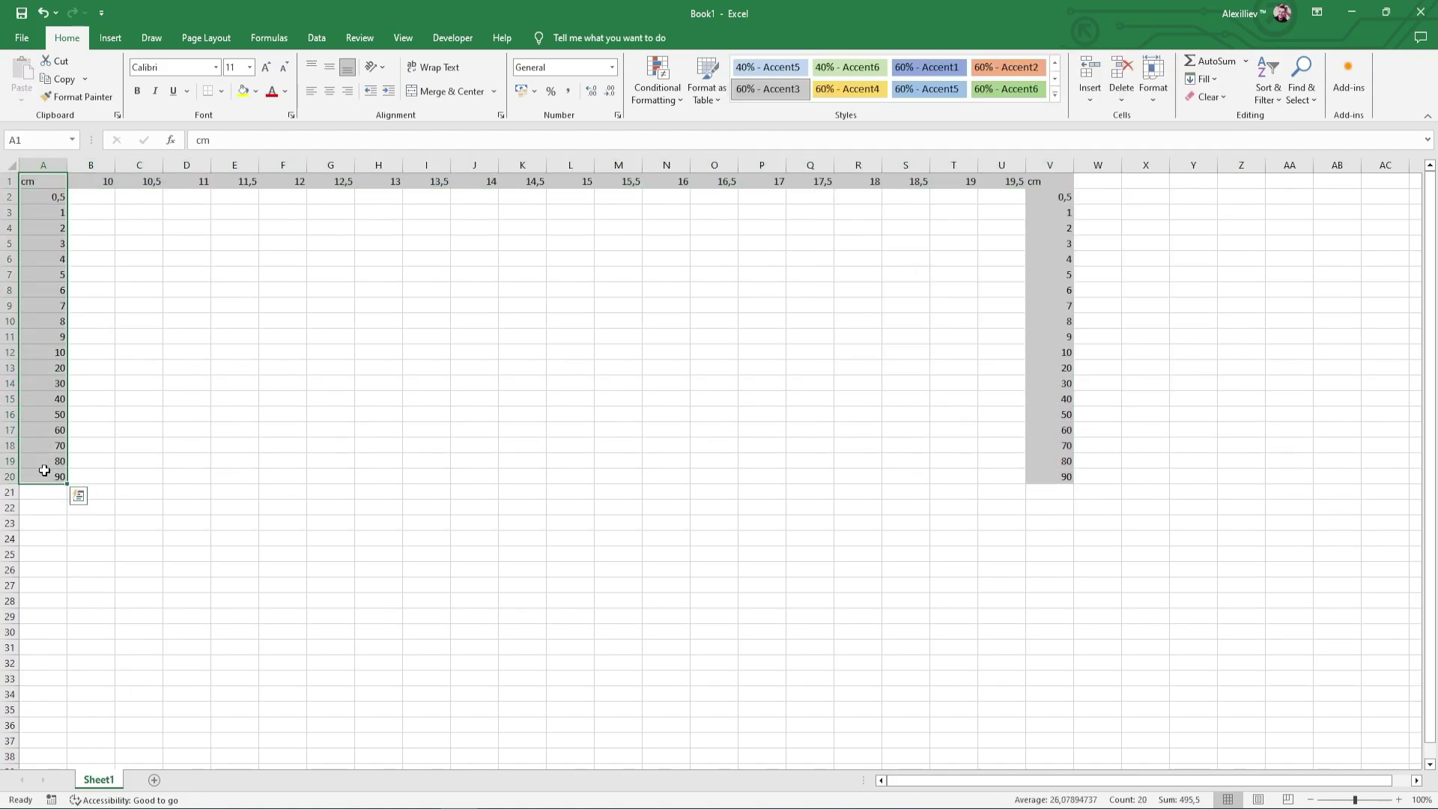
left_click(768, 89)
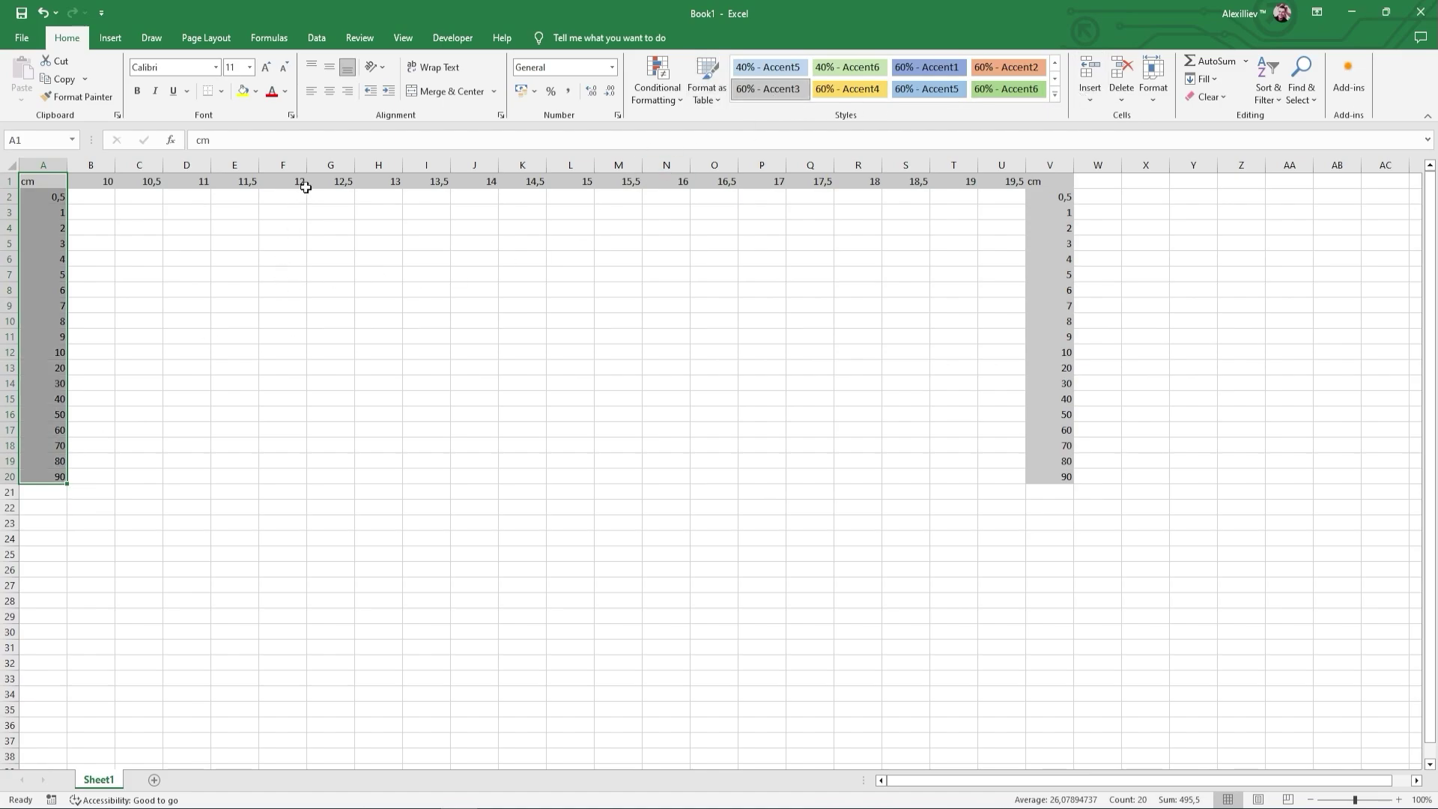
left_click_drag(71, 193, 1076, 479)
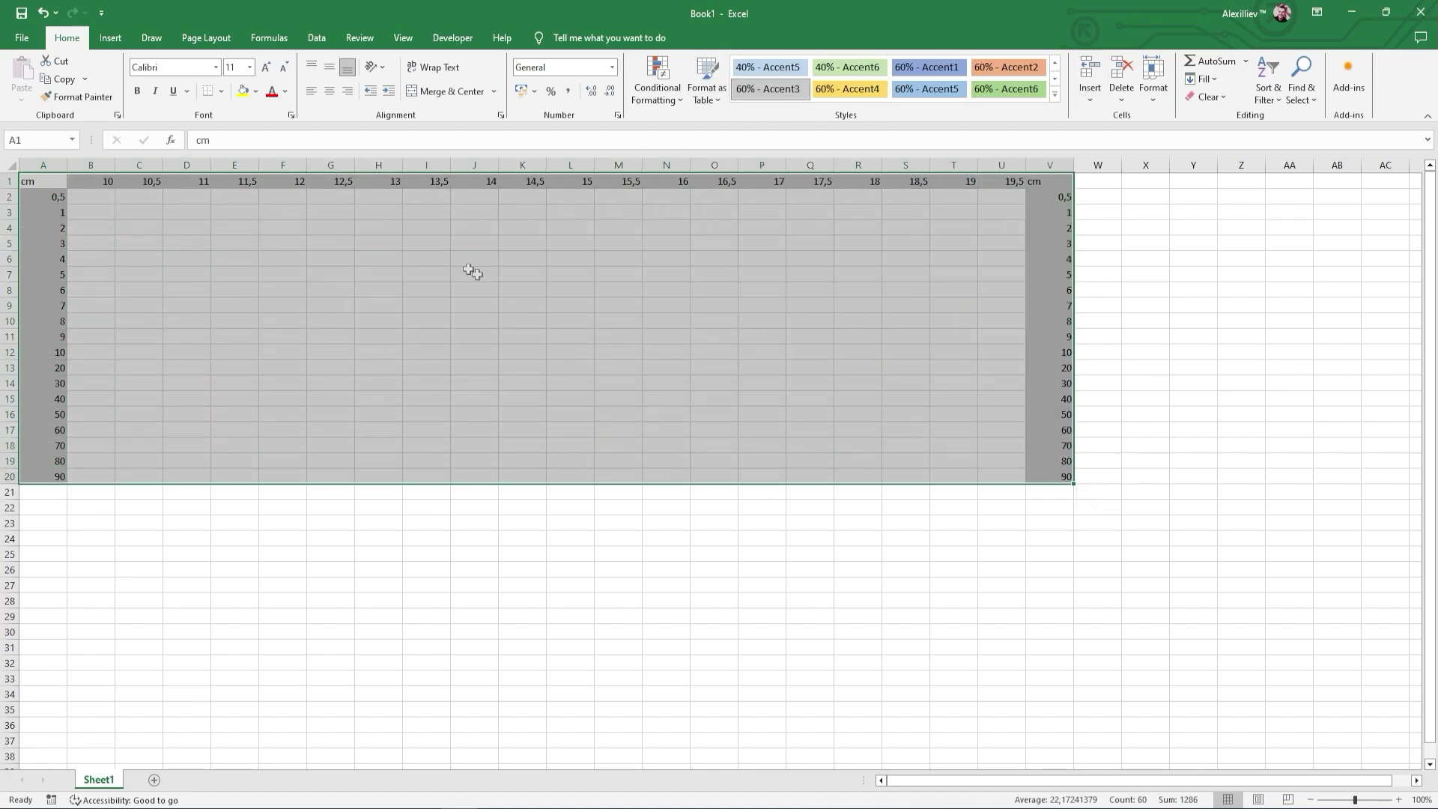
Centre every entry in A1:V20 and apply All Borders to the chart.
left_click(330, 95)
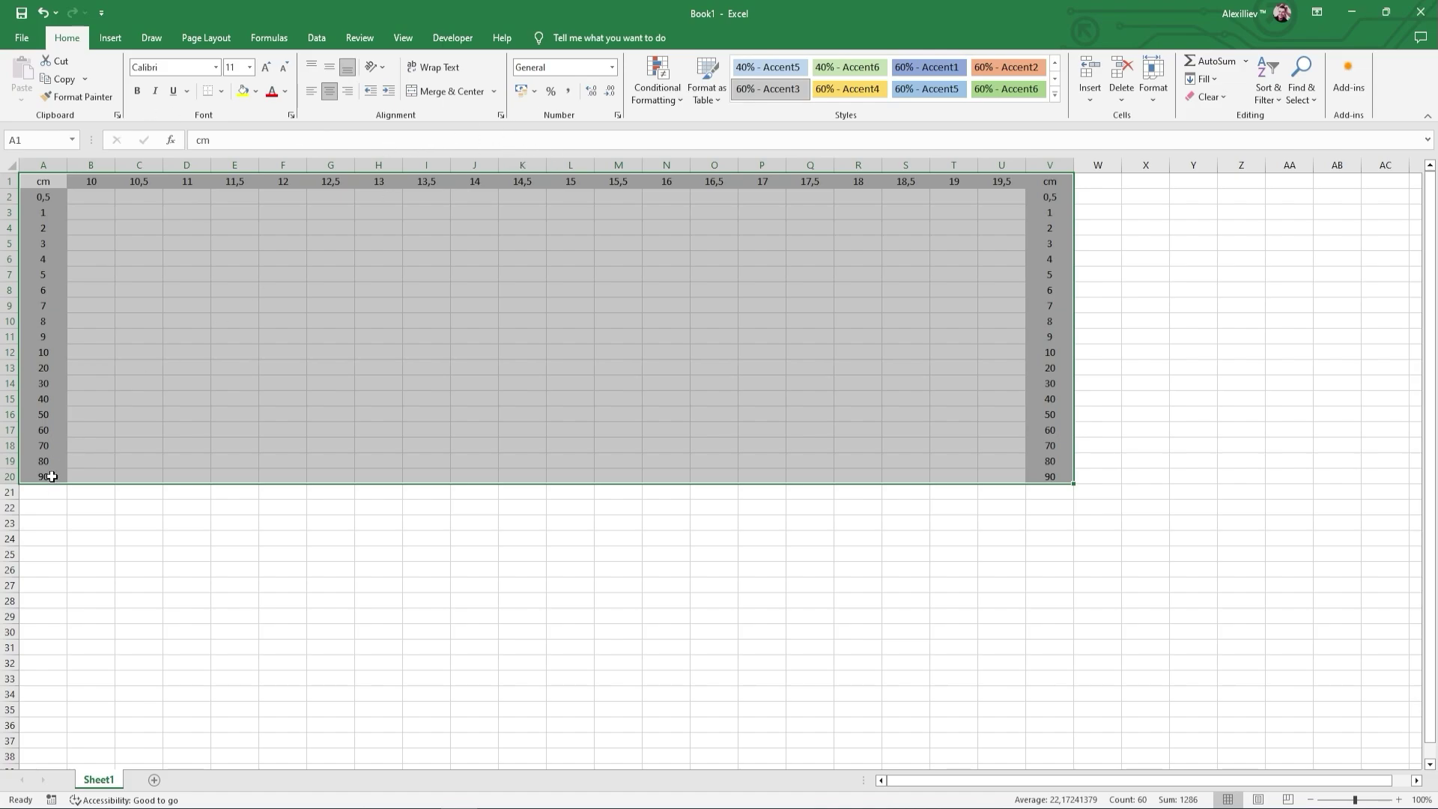
left_click(330, 93)
left_click(330, 93)
left_click(221, 92)
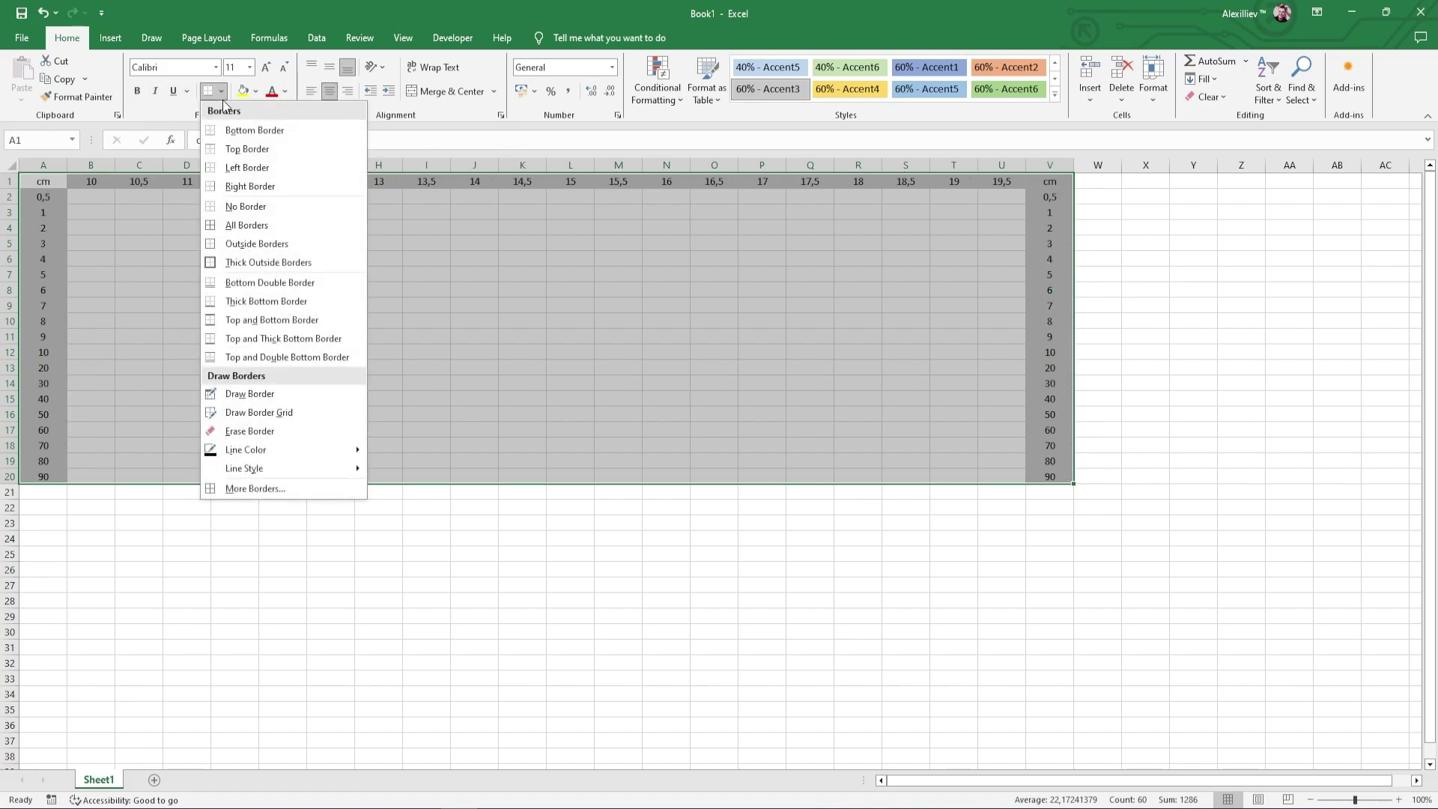
left_click(307, 227)
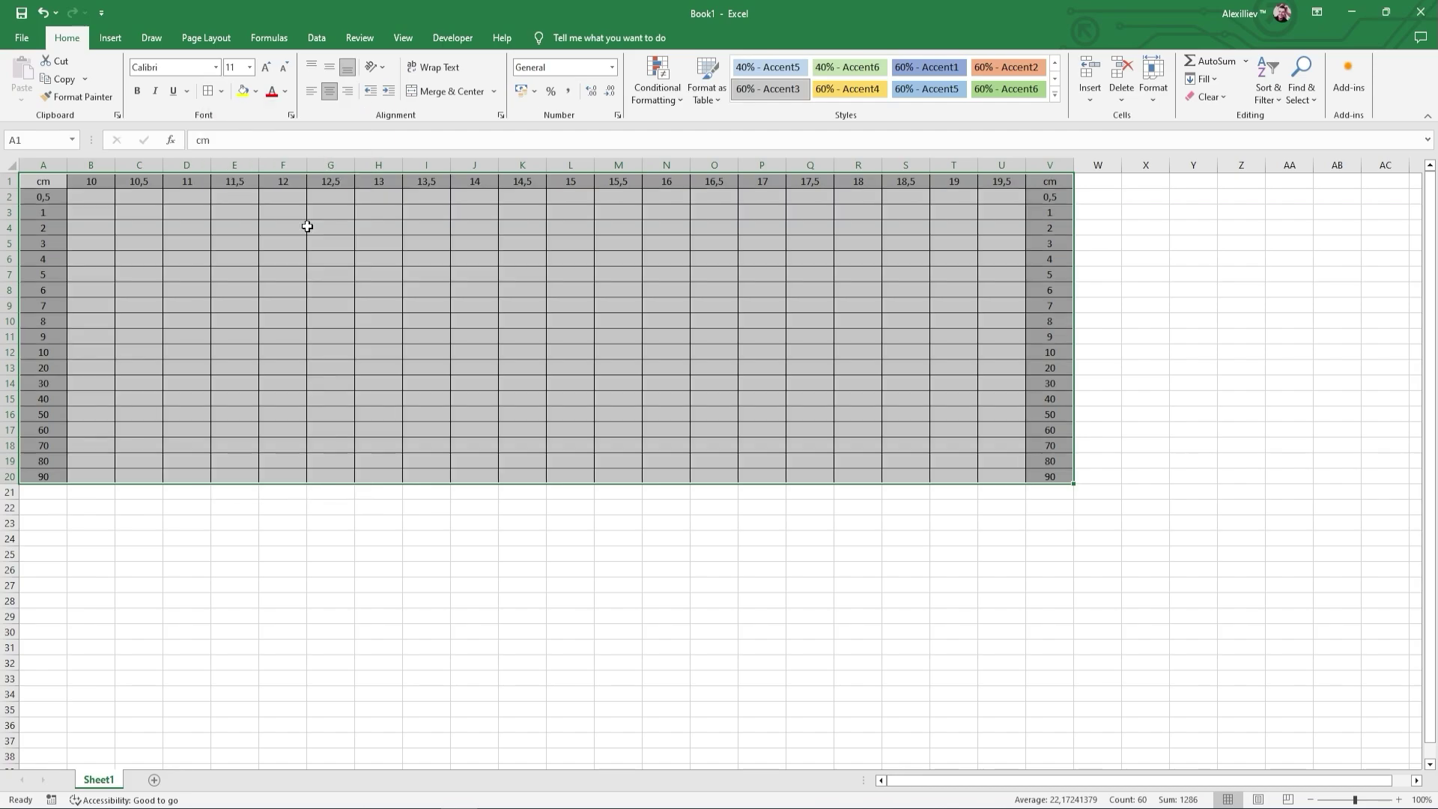
Add Thick Outside Borders around the whole chart, column A and header row 1.
left_click(221, 91)
left_click(268, 263)
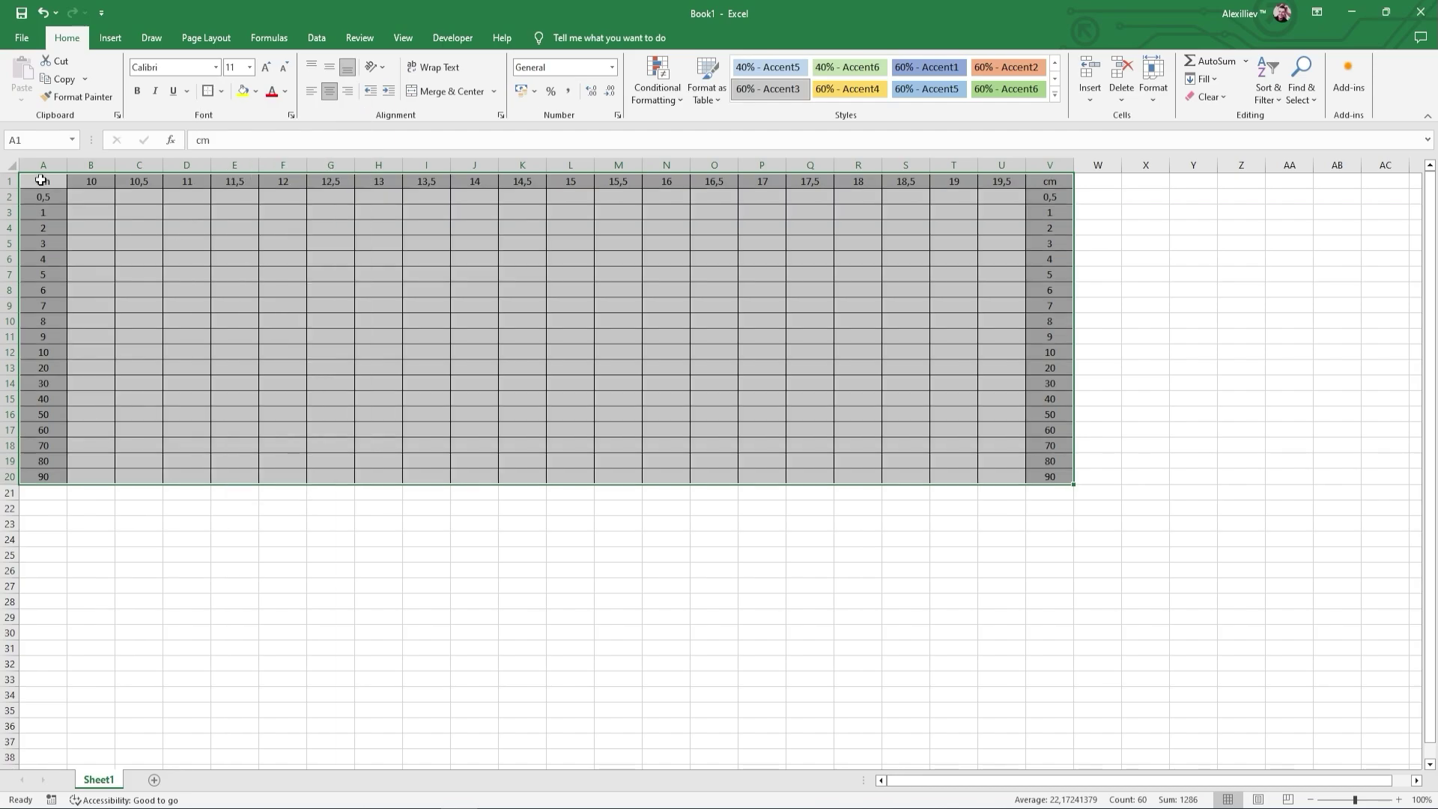
left_click_drag(38, 181, 30, 474)
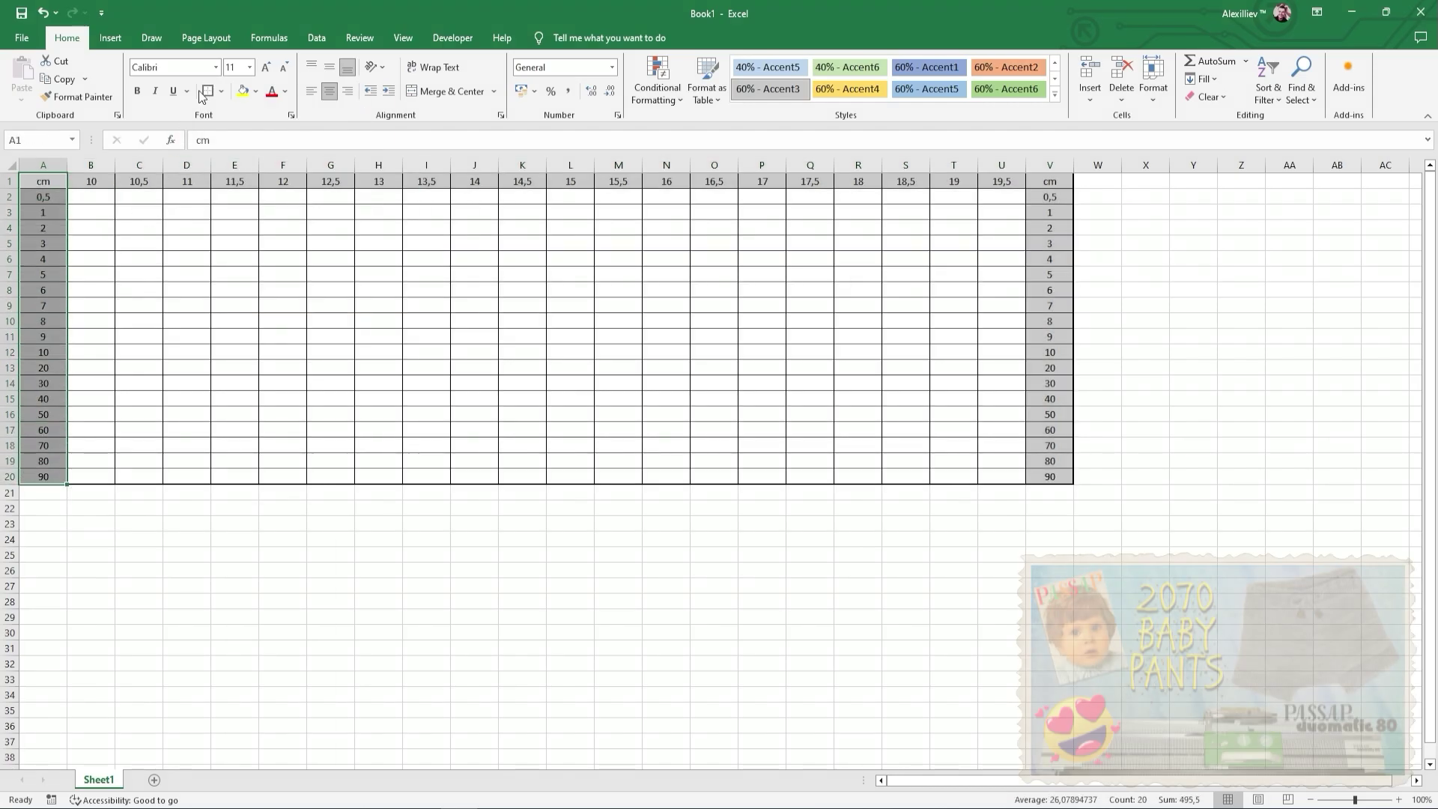
left_click_drag(41, 181, 1047, 468)
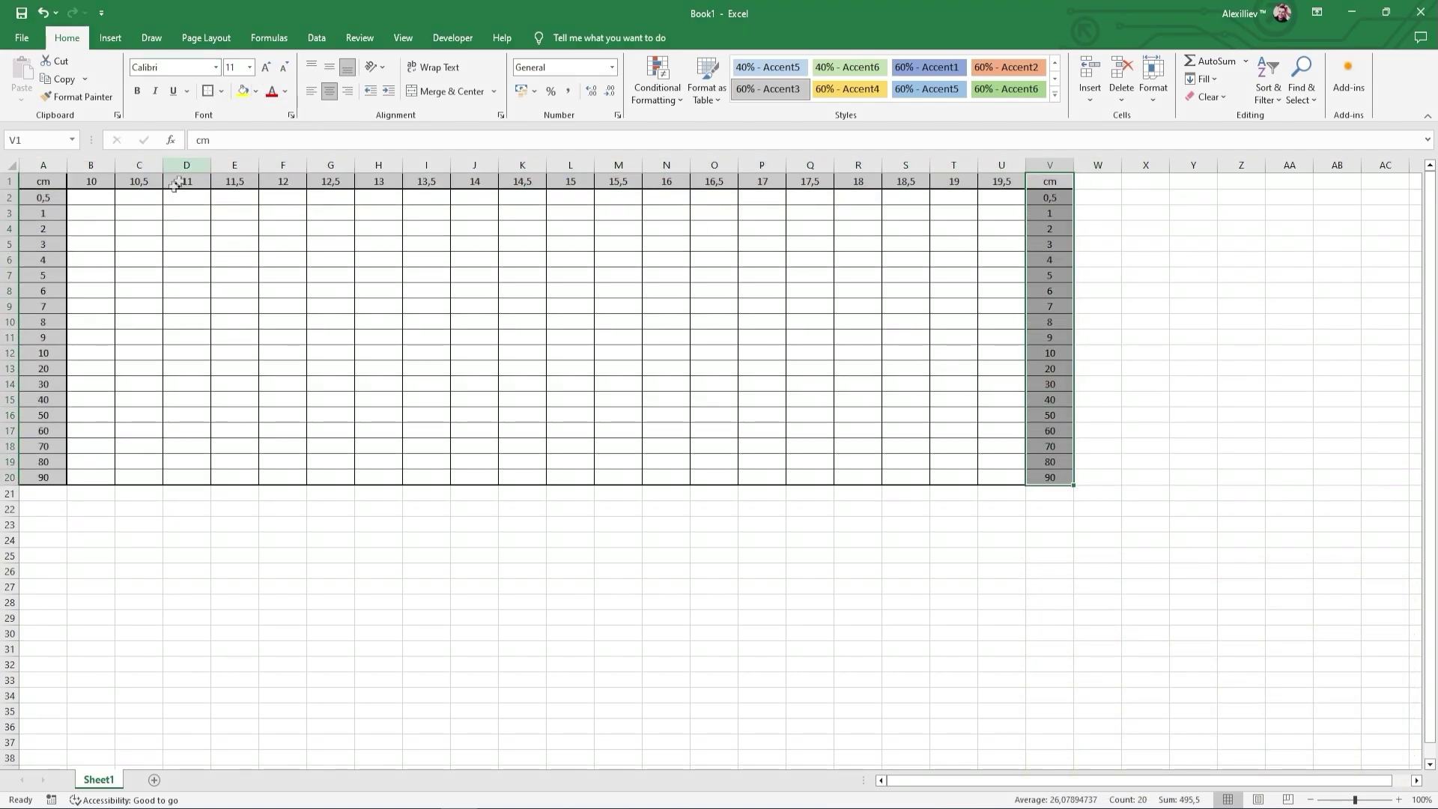
left_click(101, 199)
Enter the nested IF/MOD/TEXT stitch formula in B2 referencing B$1 and $A2, giving 5.
type("=IF(100/B")
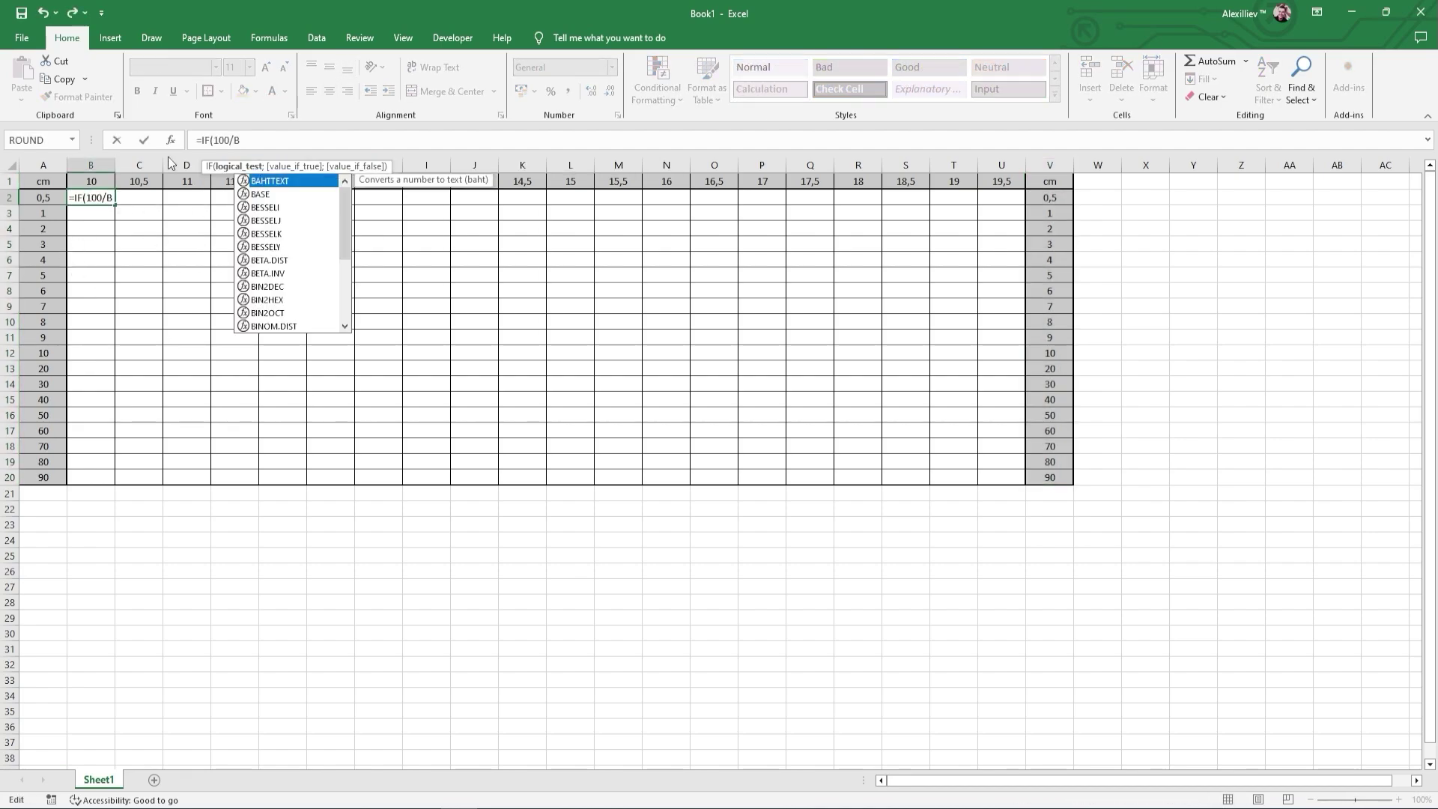
type("$1*$A2 > 358; \"\"; IF")
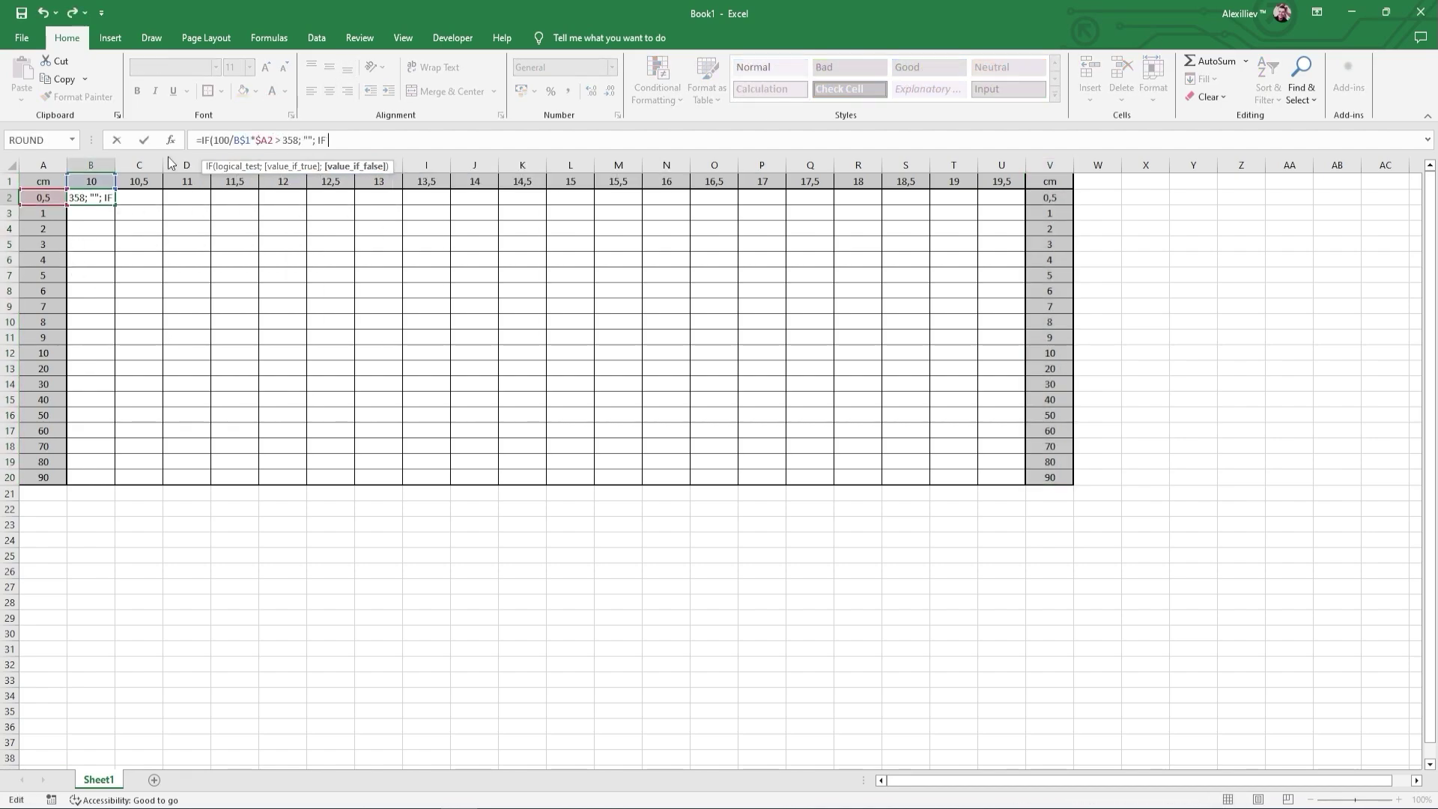
type("(MOD(100/B$1*$A2")
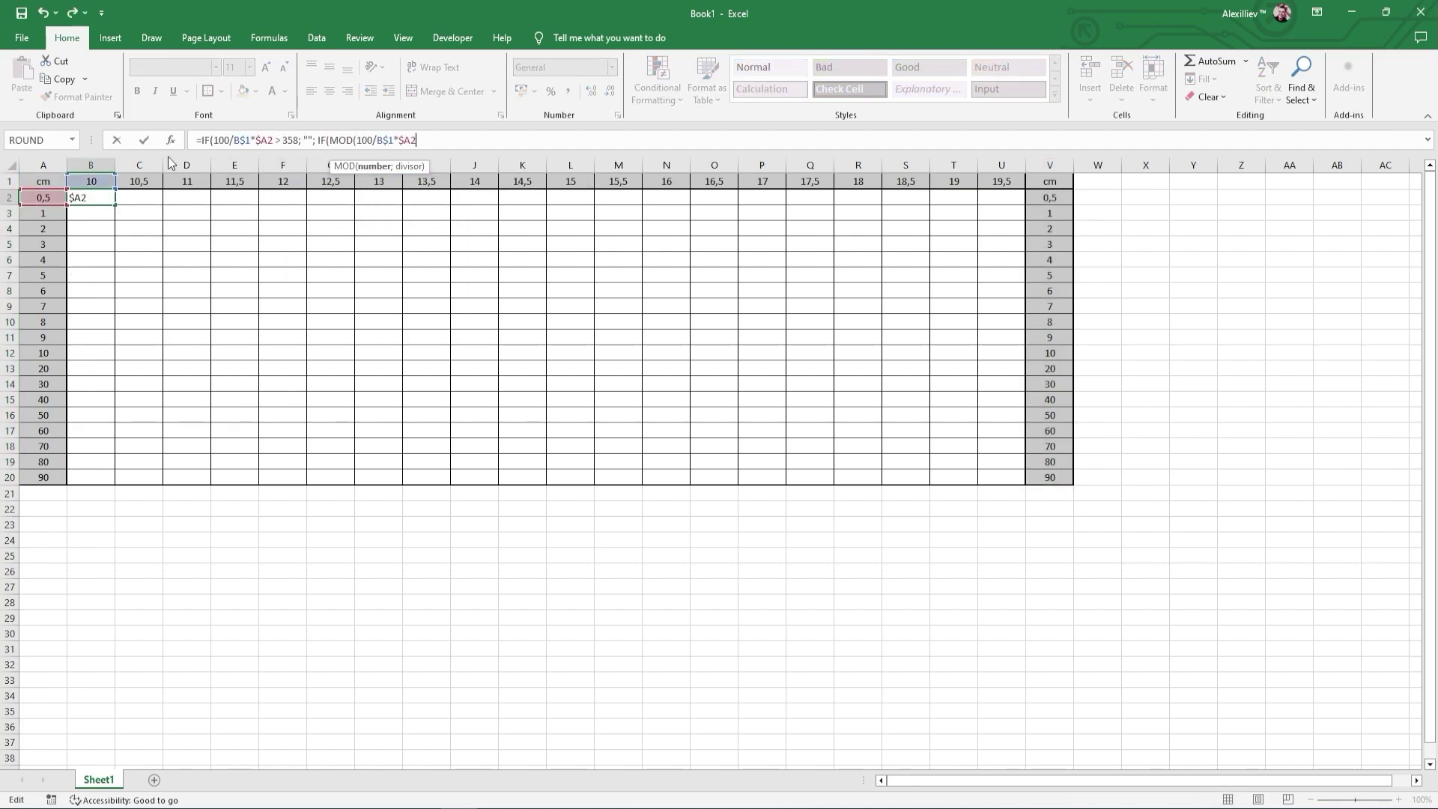
type("; 1) = 0; TEXT(100")
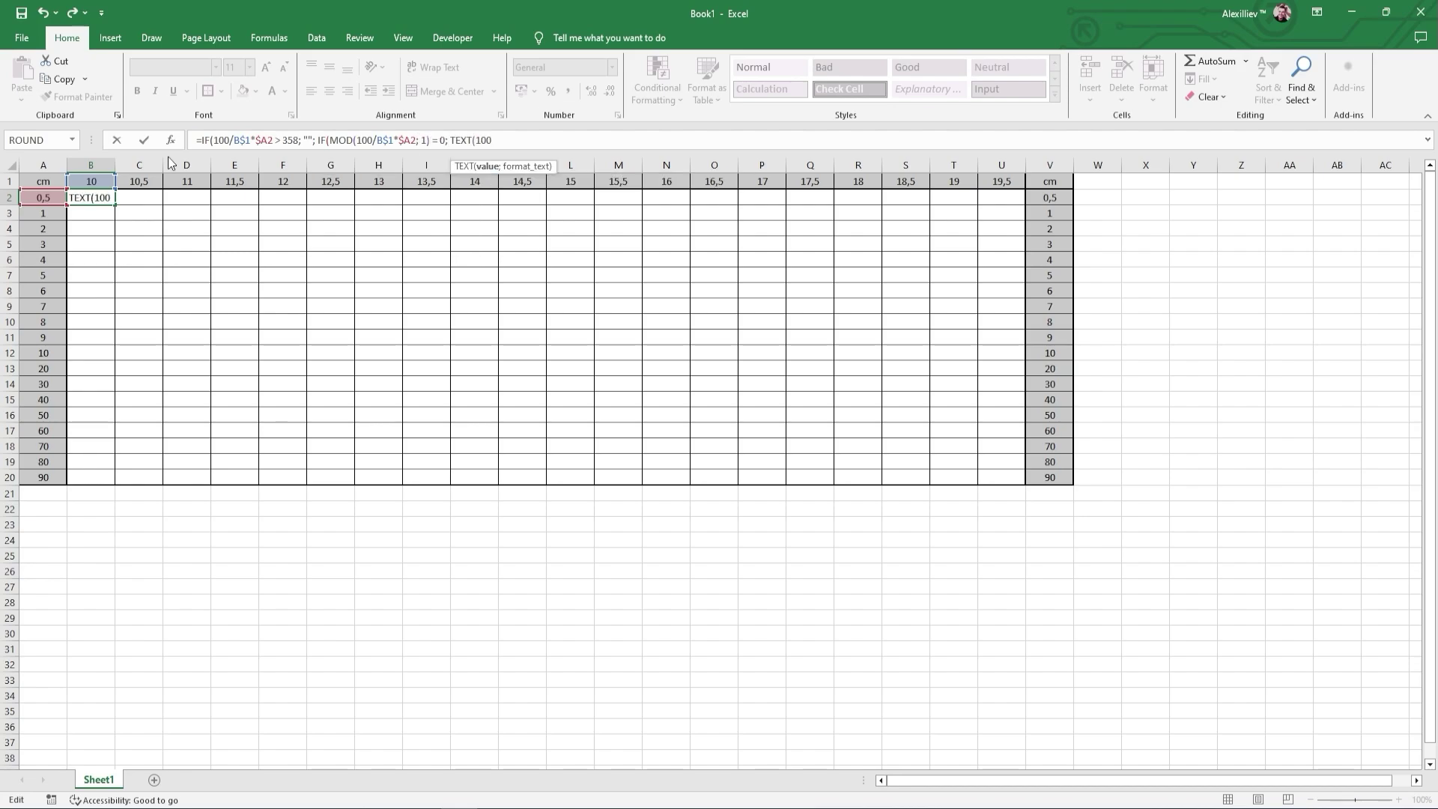
type("/B$1*$A2; \"0\");")
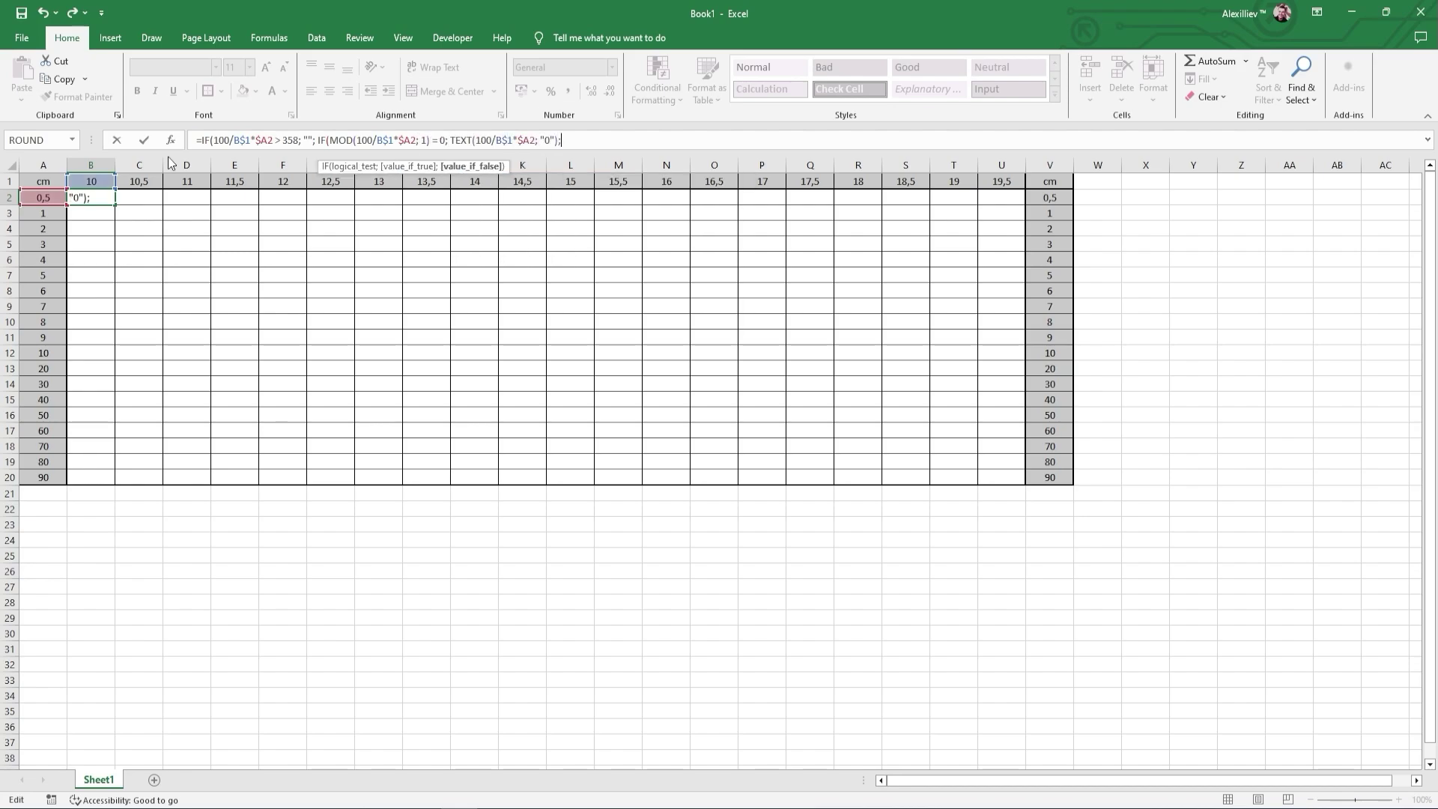
type(" IF(LEN(TEXT(INT(100/B$1")
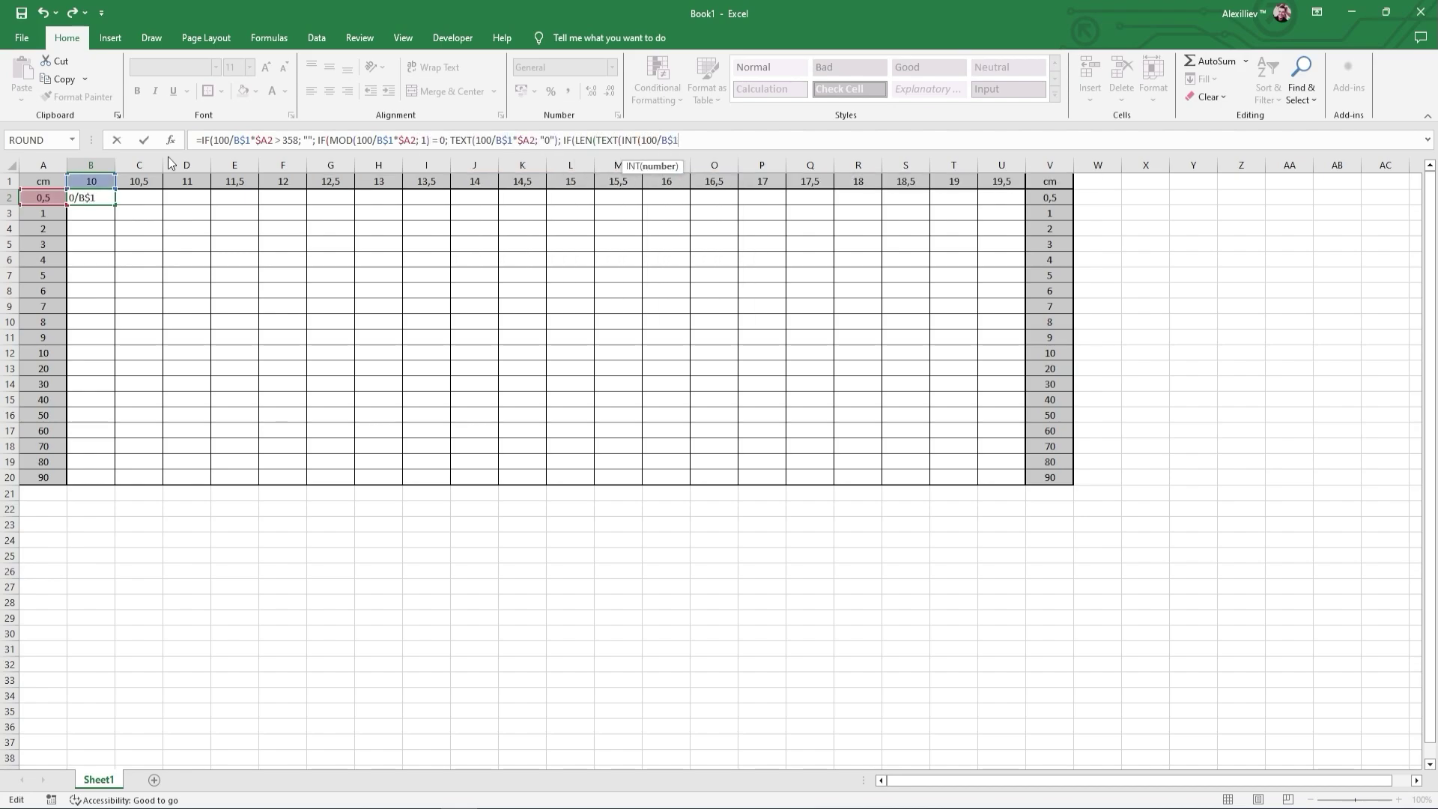
type("*$A2); \"0\")) = 1")
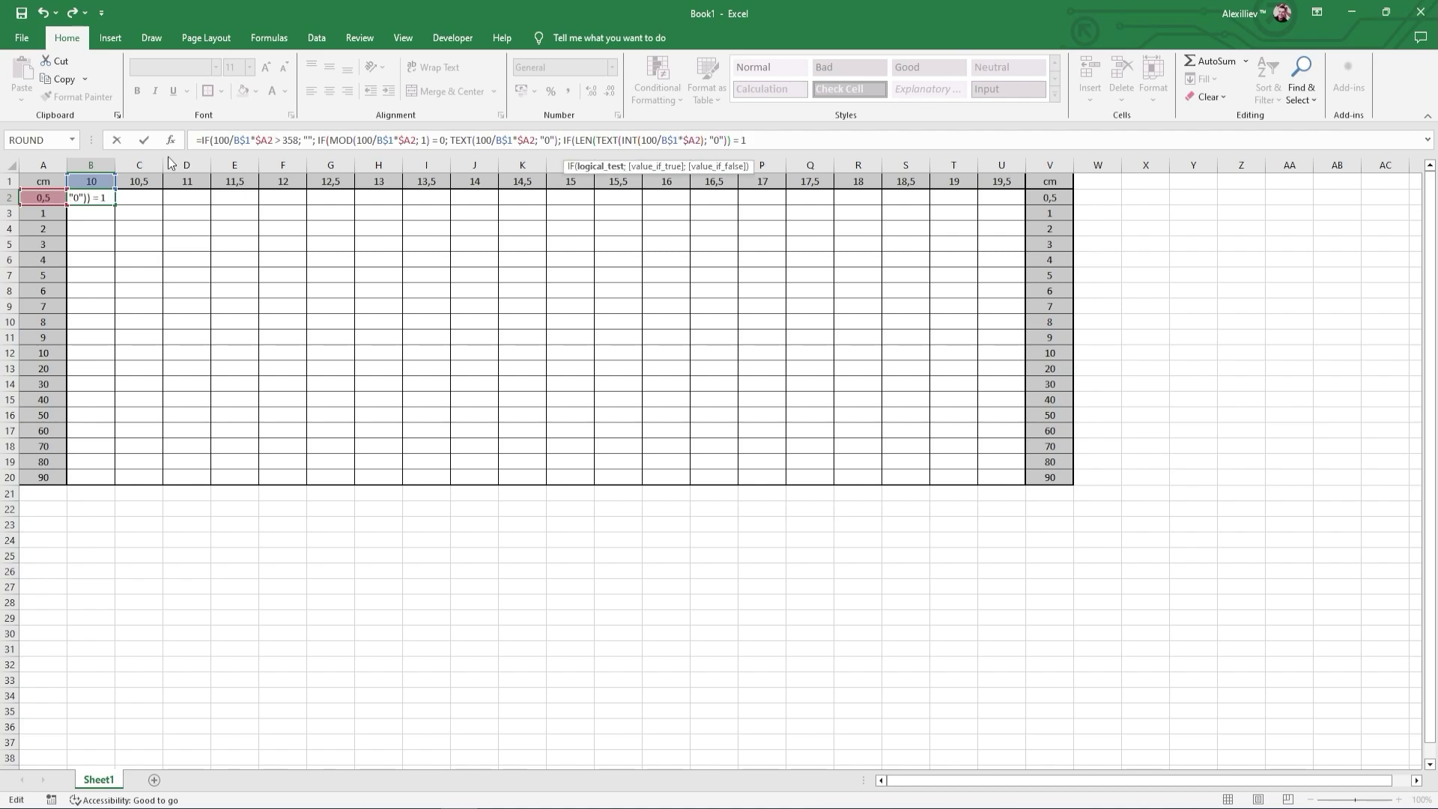
type("; TEXT(FLOOR(100/B")
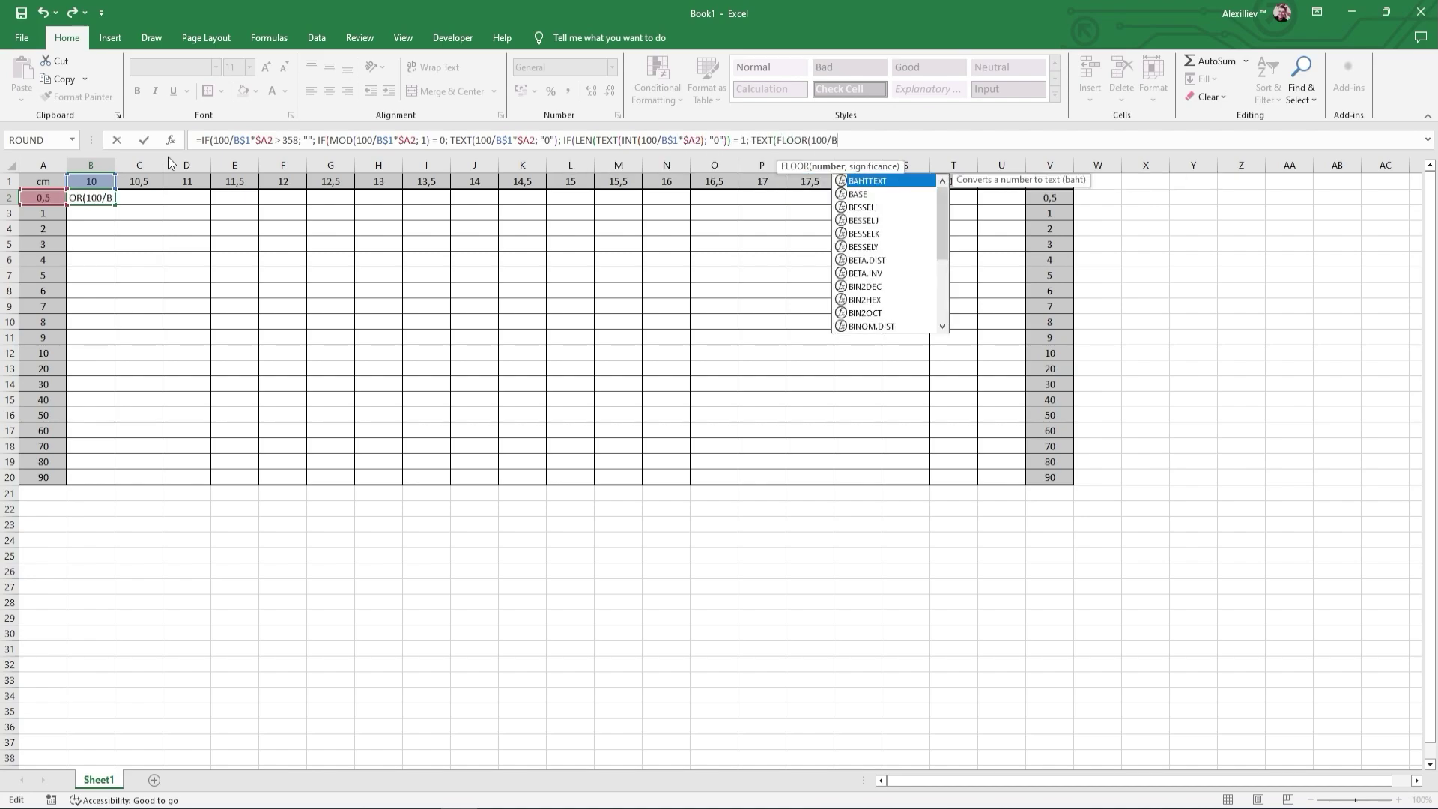
type("$1*$A2:")
type(" 1")
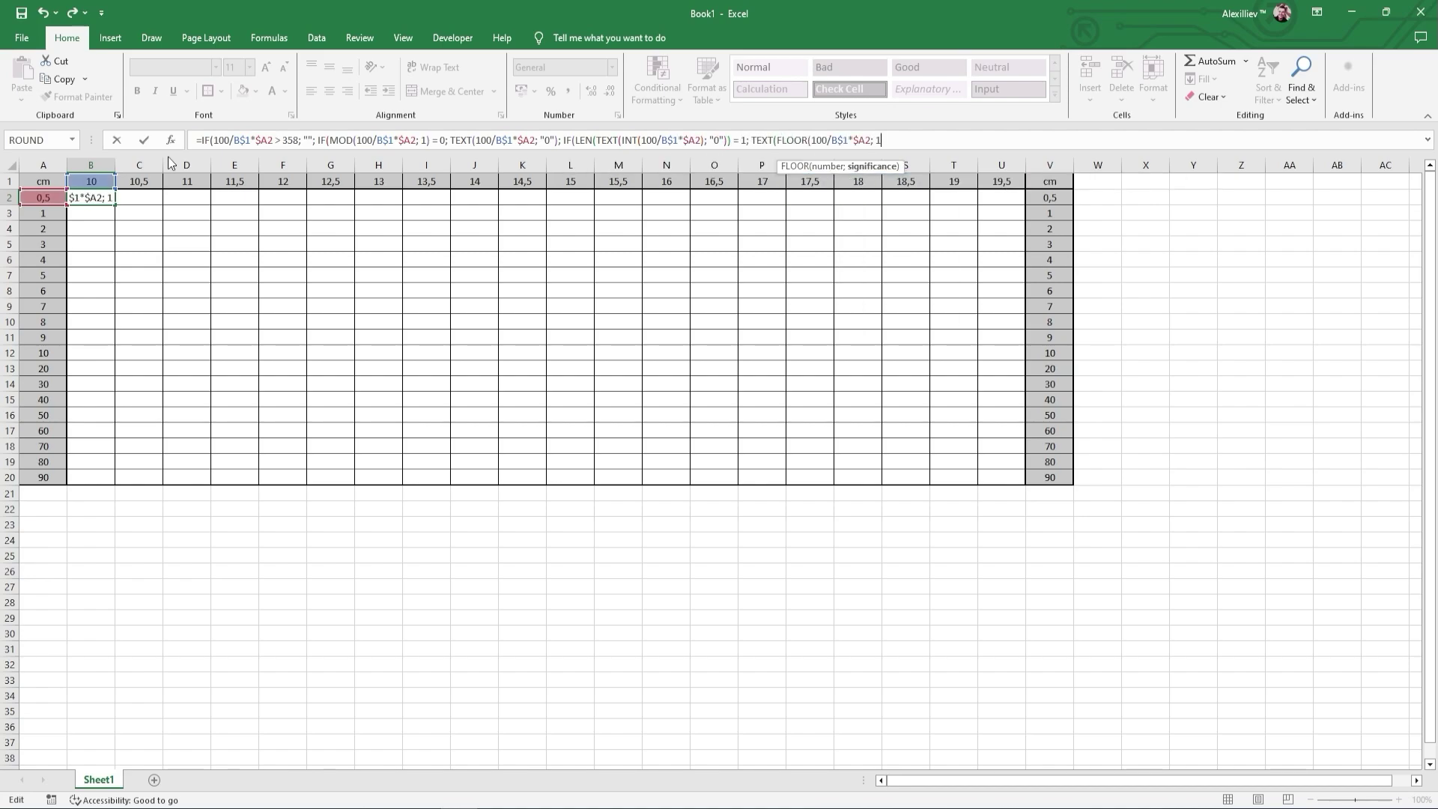
type("); \"0\") & \"-\" & TEXT(C")
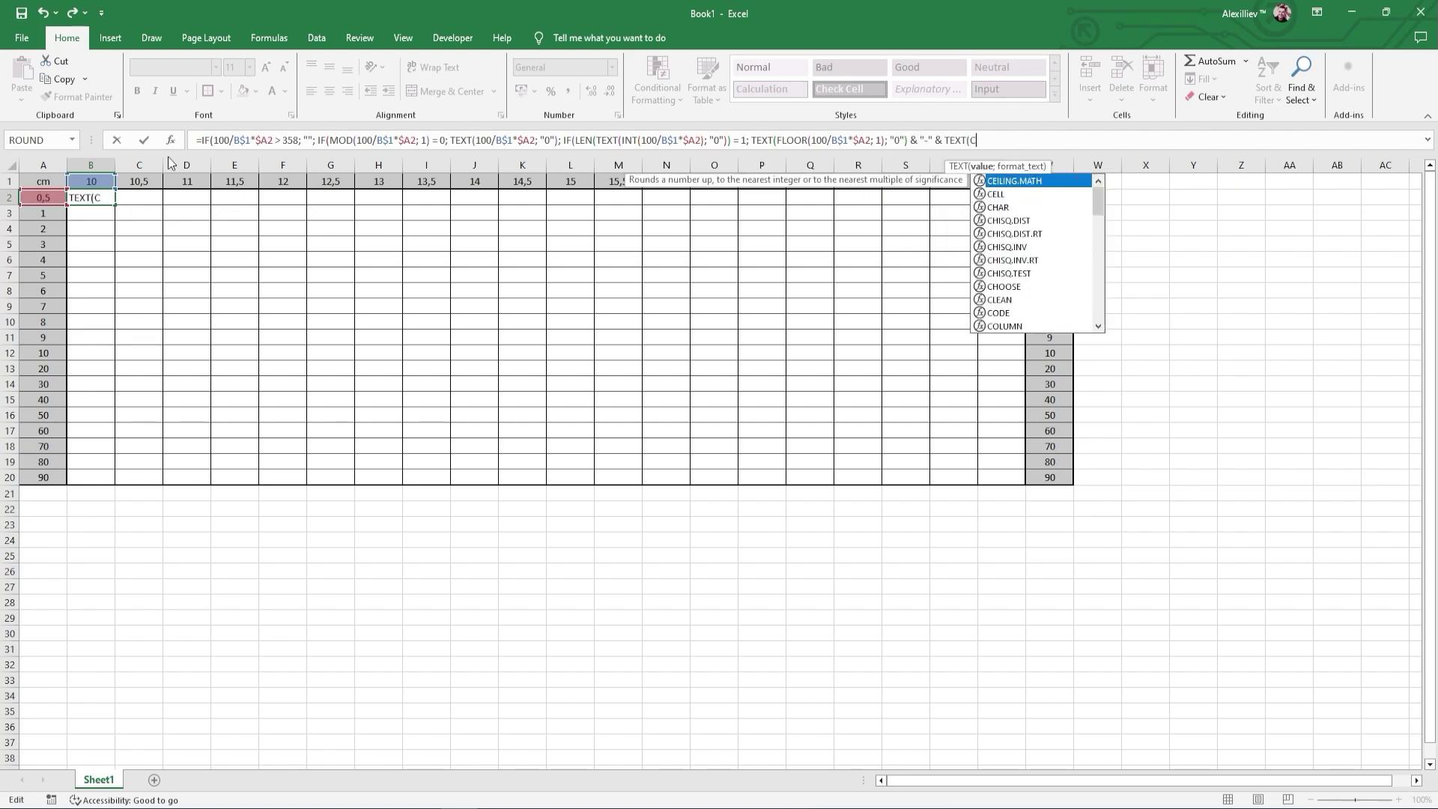
type("ELING(100/B$1*$A2; 1); \"0")
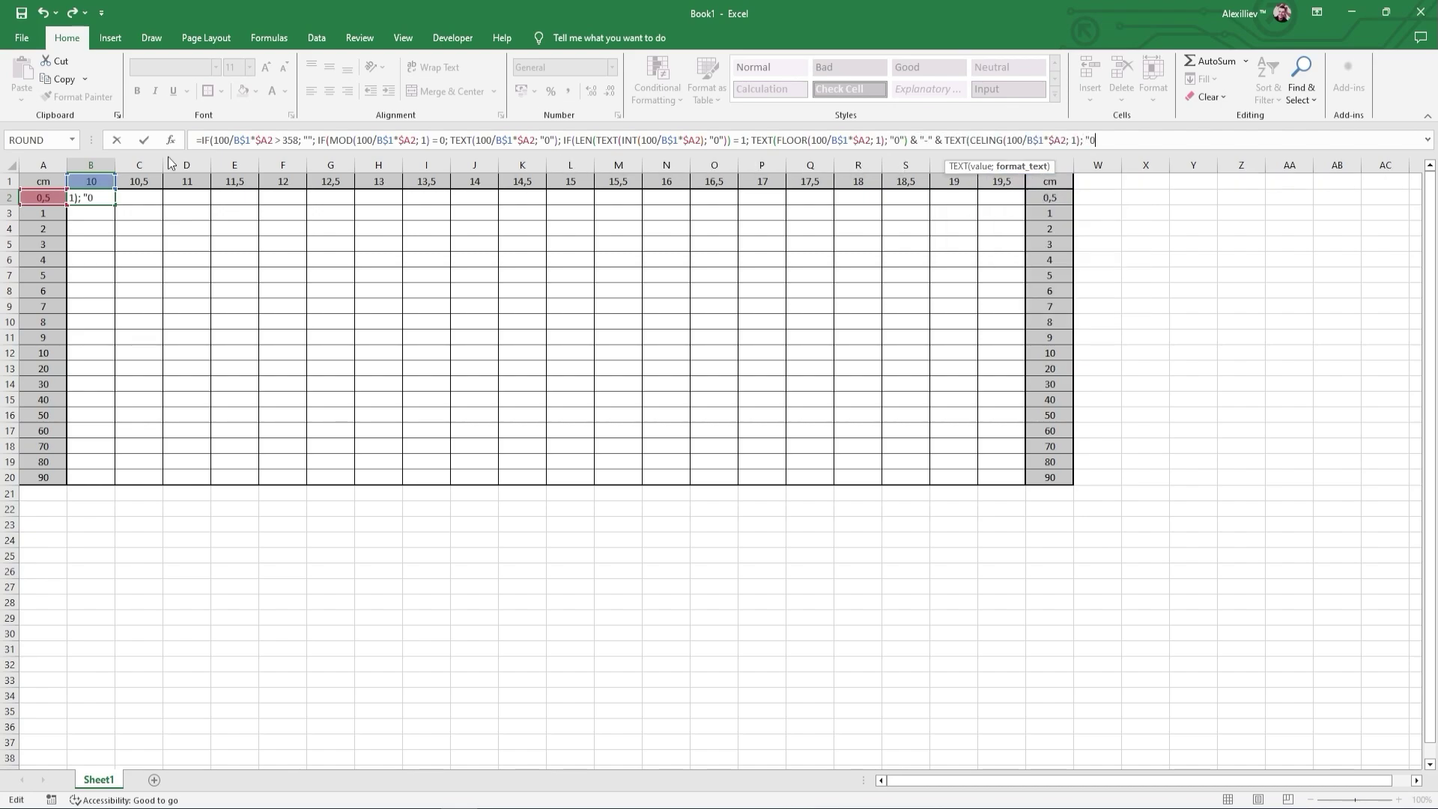
type("\"); TEXT(CELING(100/B$1*$A2; 1); \"0\"))))")
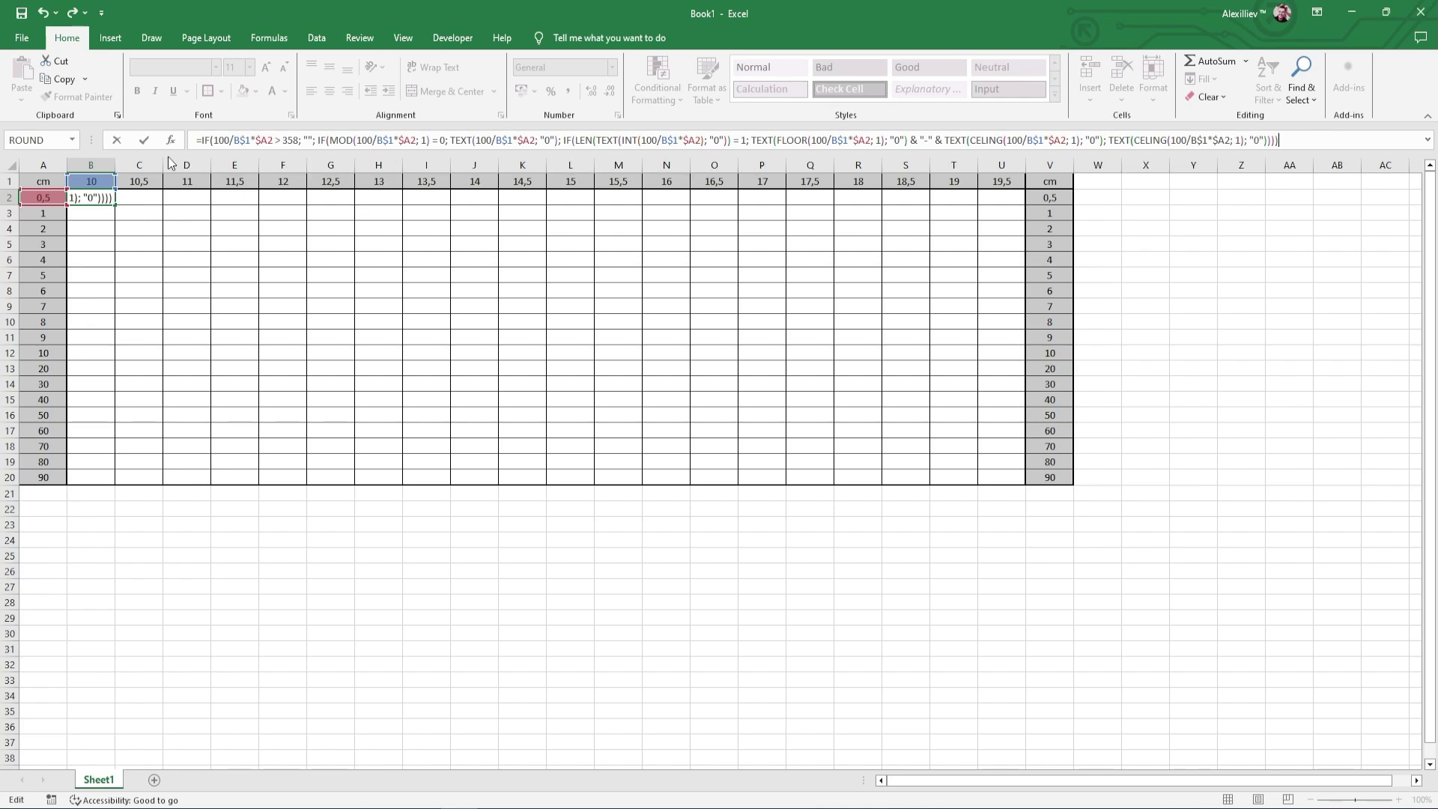
key("Return")
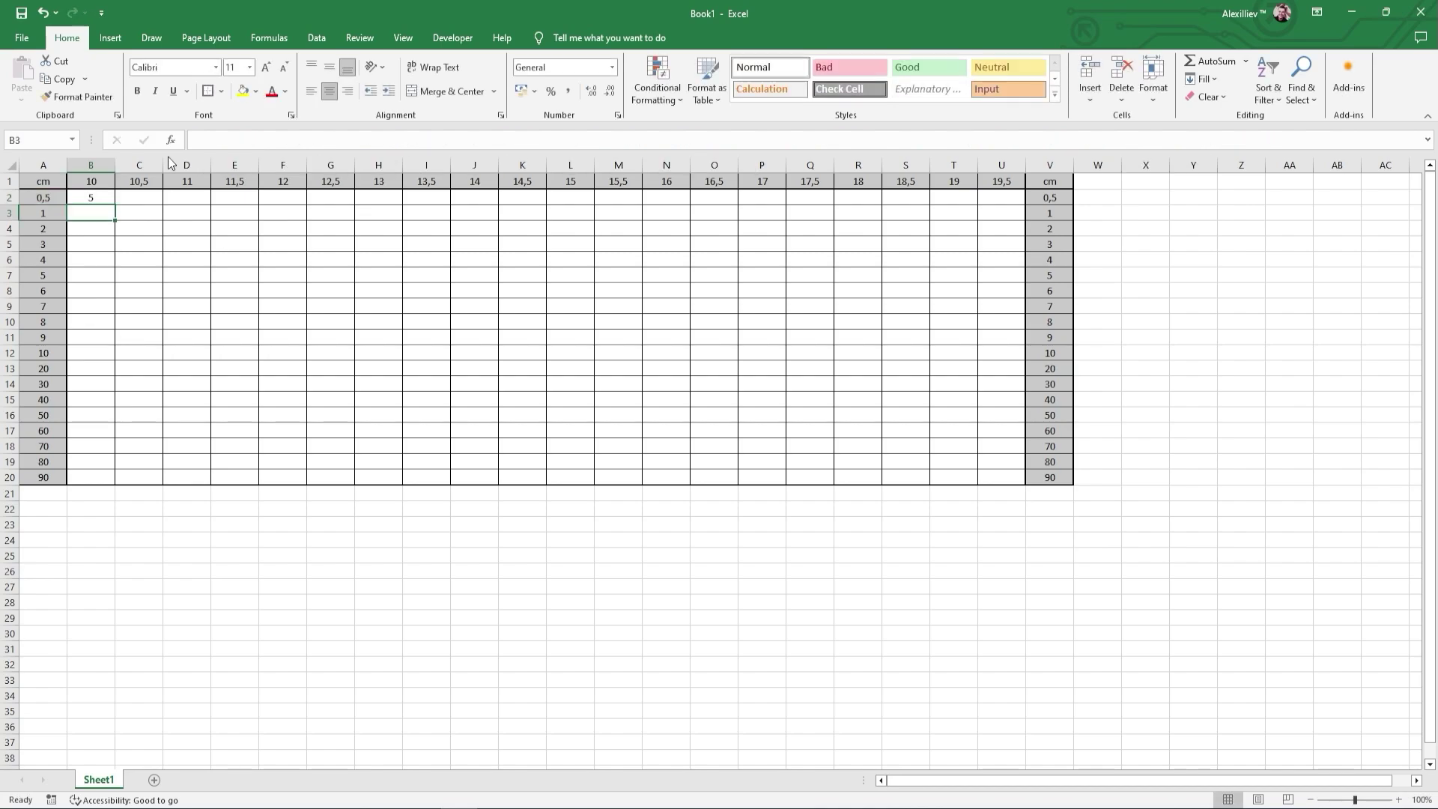
Copy the B2 stitch formula across the whole chart to U20.
left_click(91, 197)
left_click_drag(116, 204, 1006, 485)
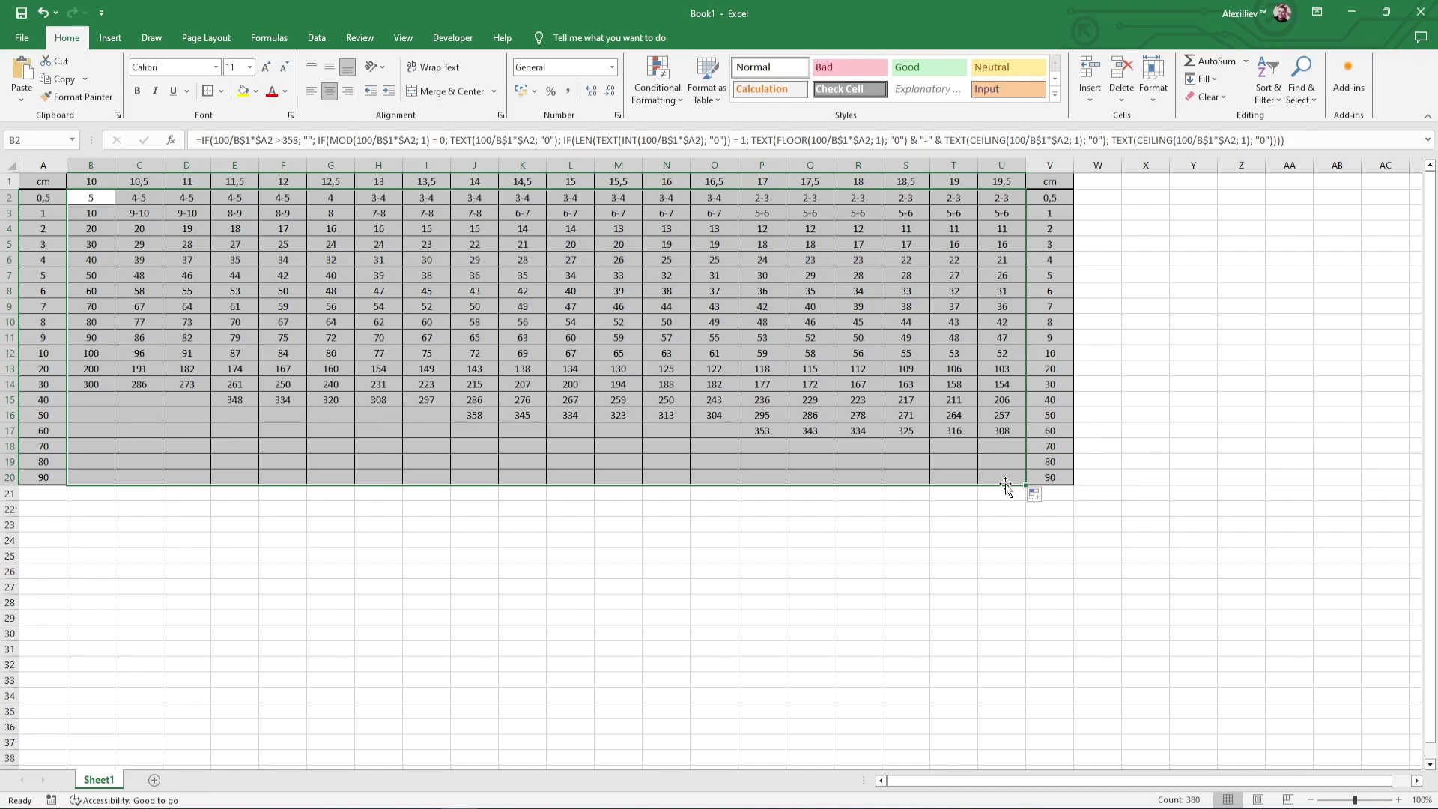
left_click(664, 524)
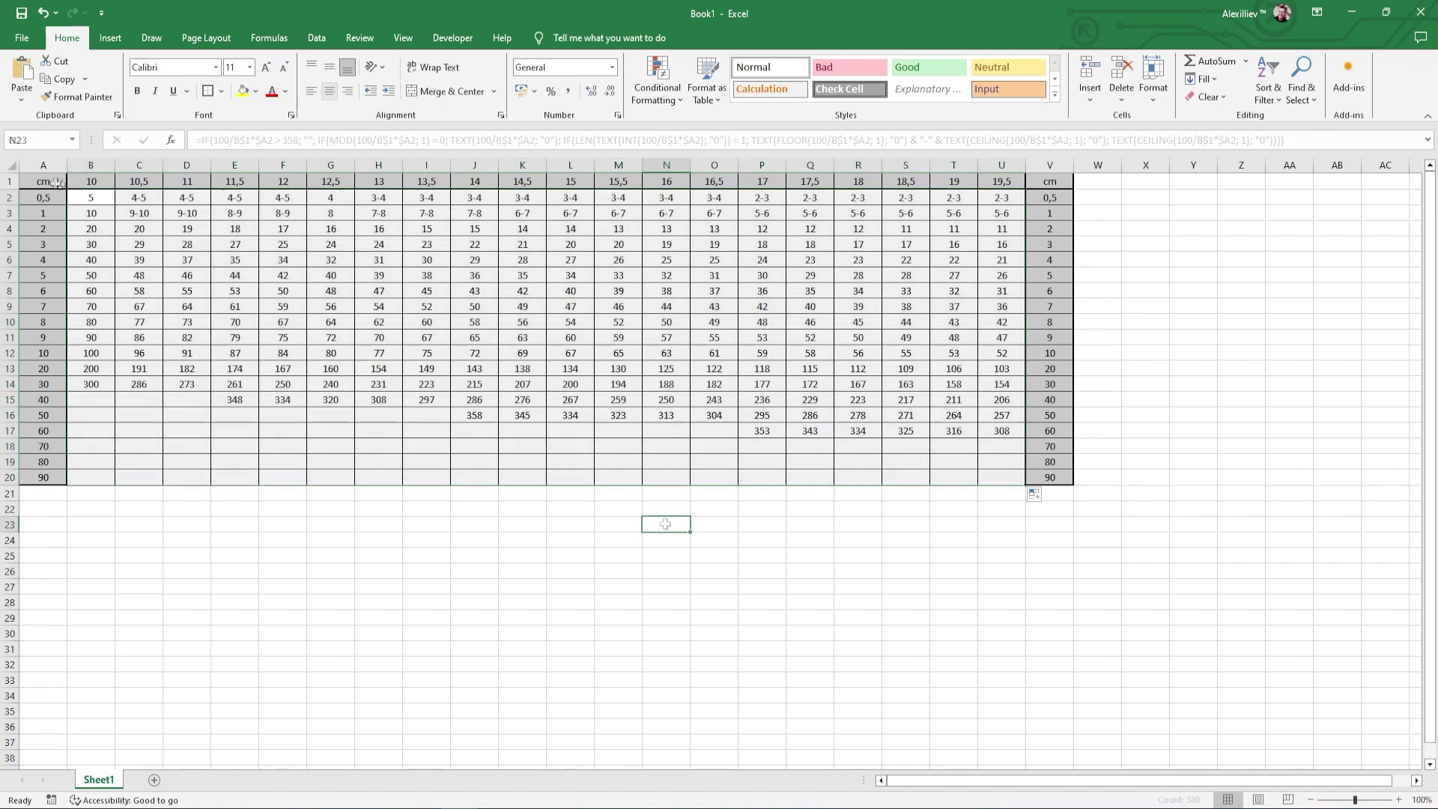
Select the entire worksheet and AutoFit every column's width.
left_click(15, 165)
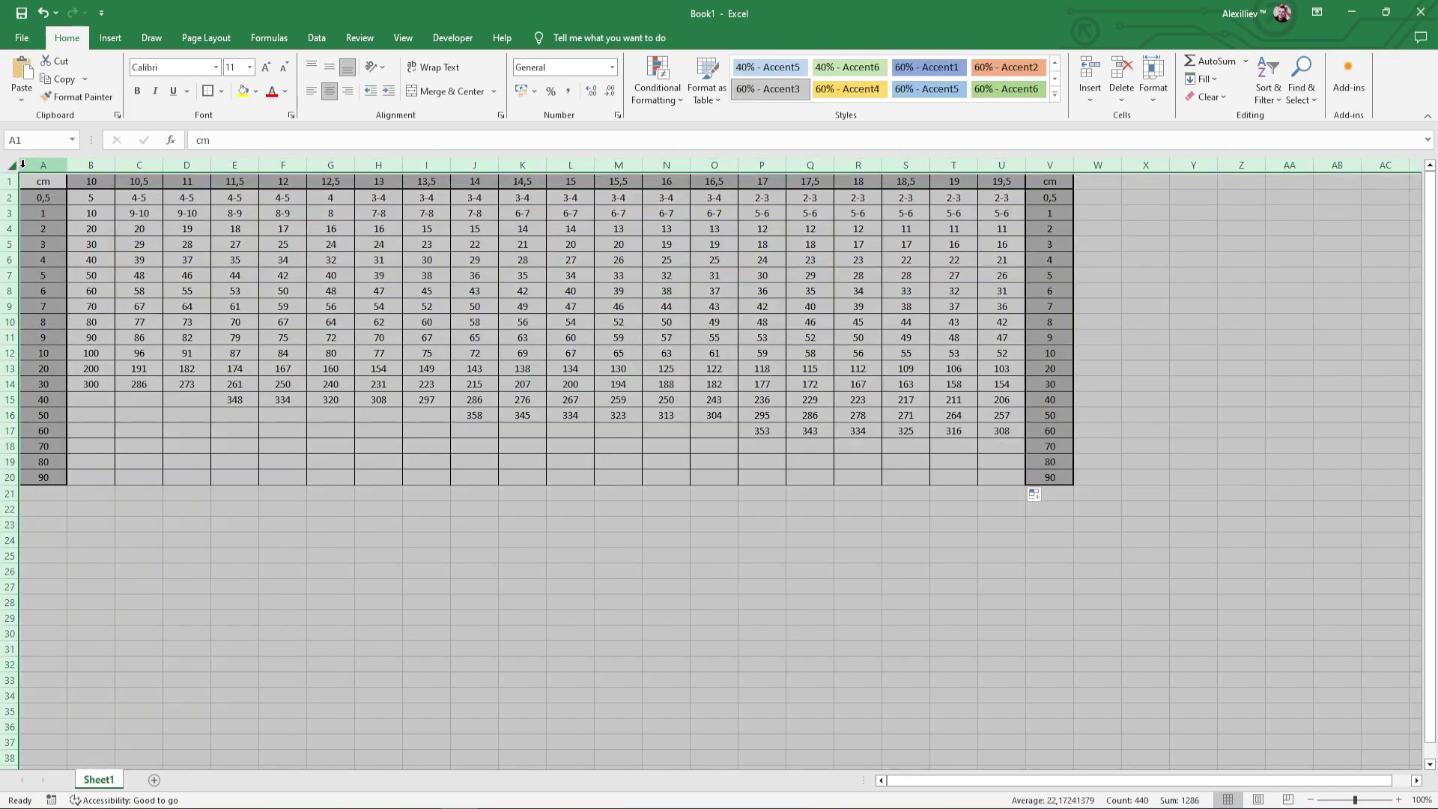
left_click(1152, 82)
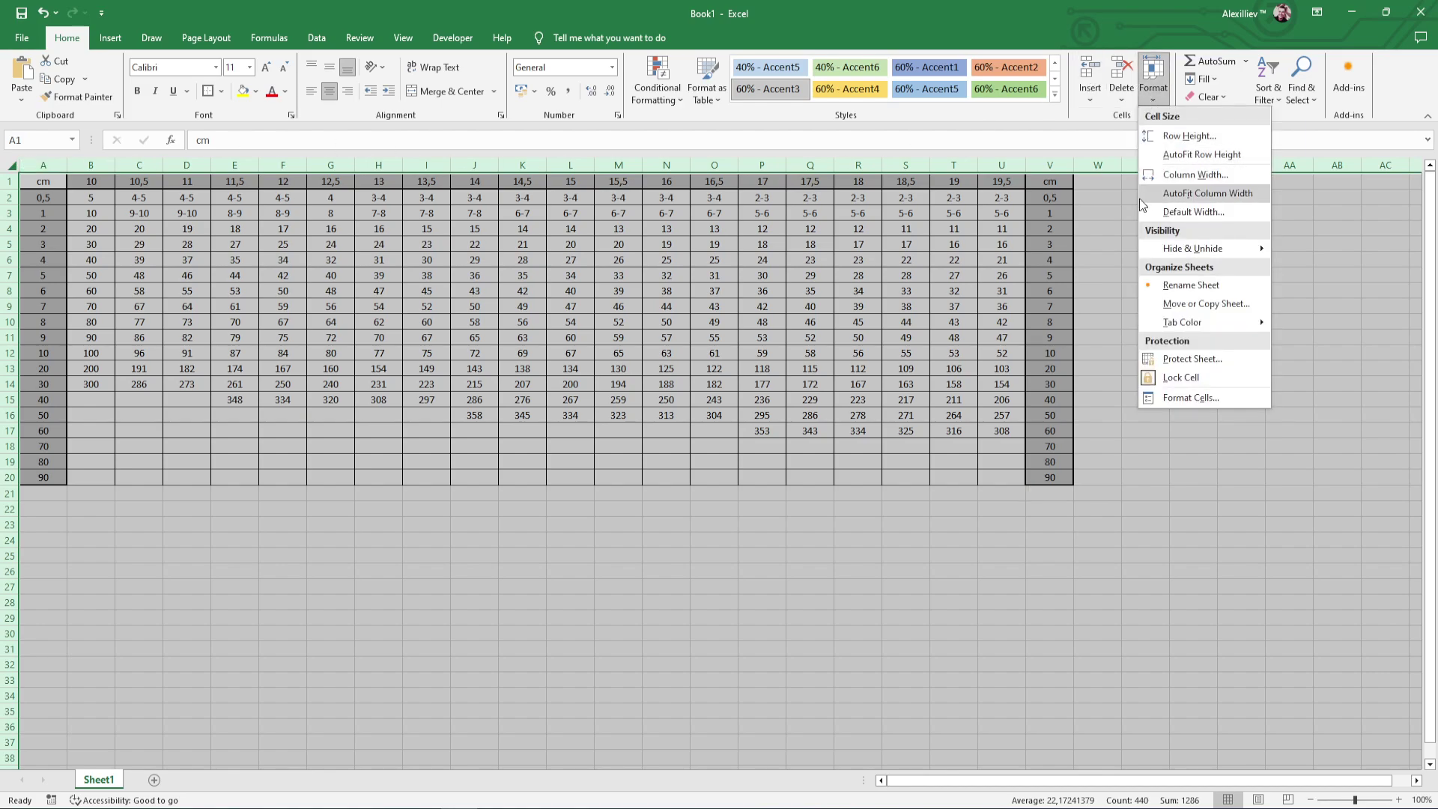
left_click(1251, 192)
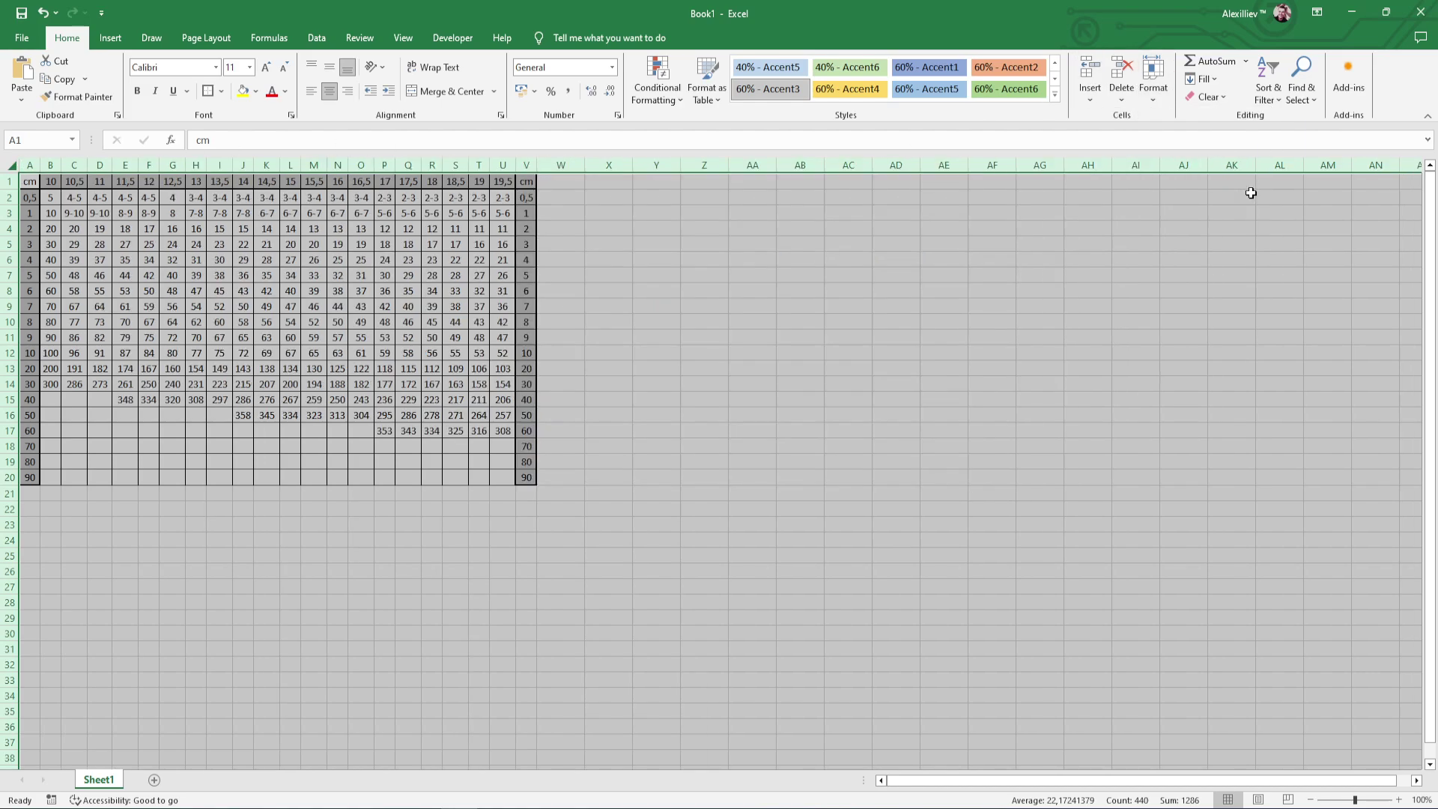
scroll(121, 349, "up", 4)
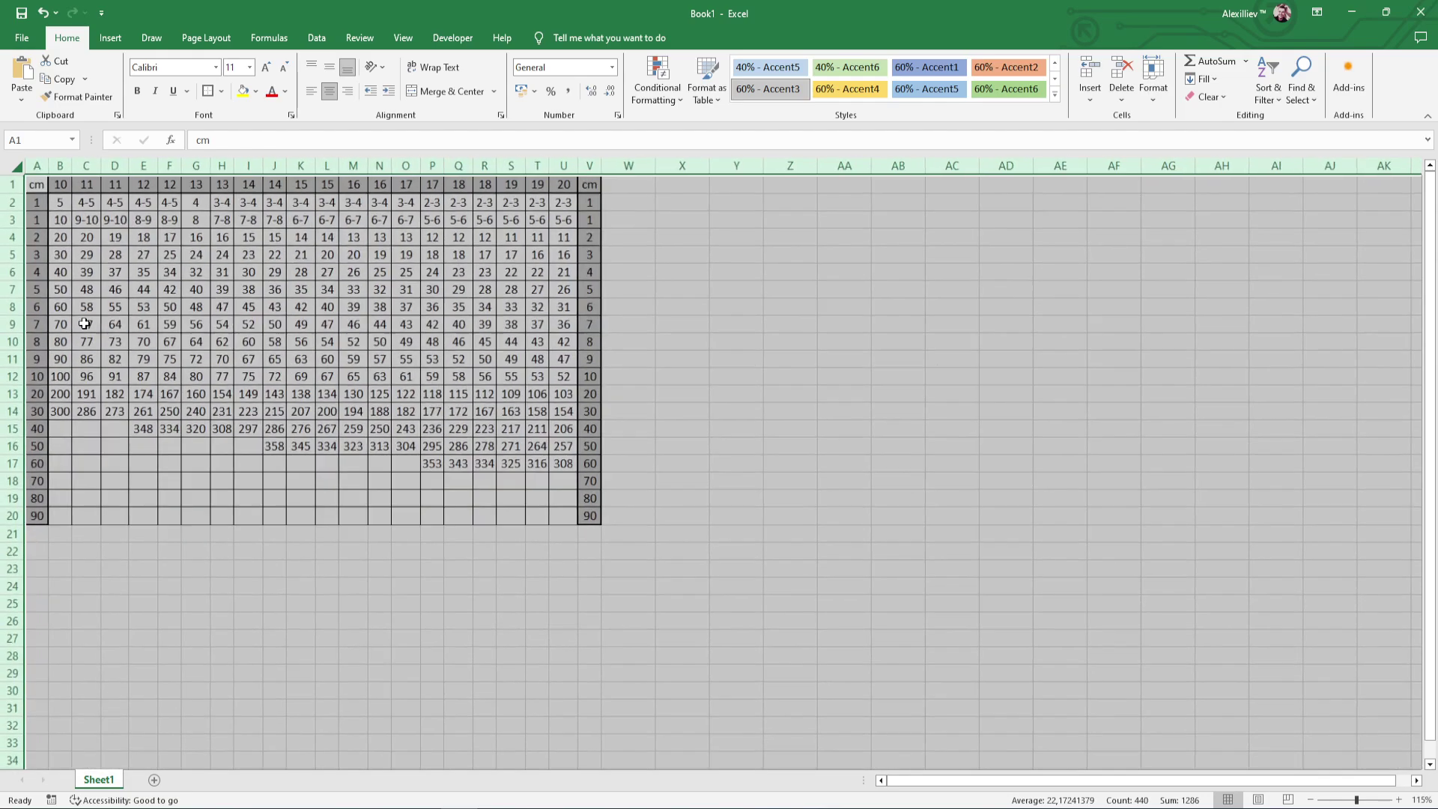
scroll(83, 407, "up", 1)
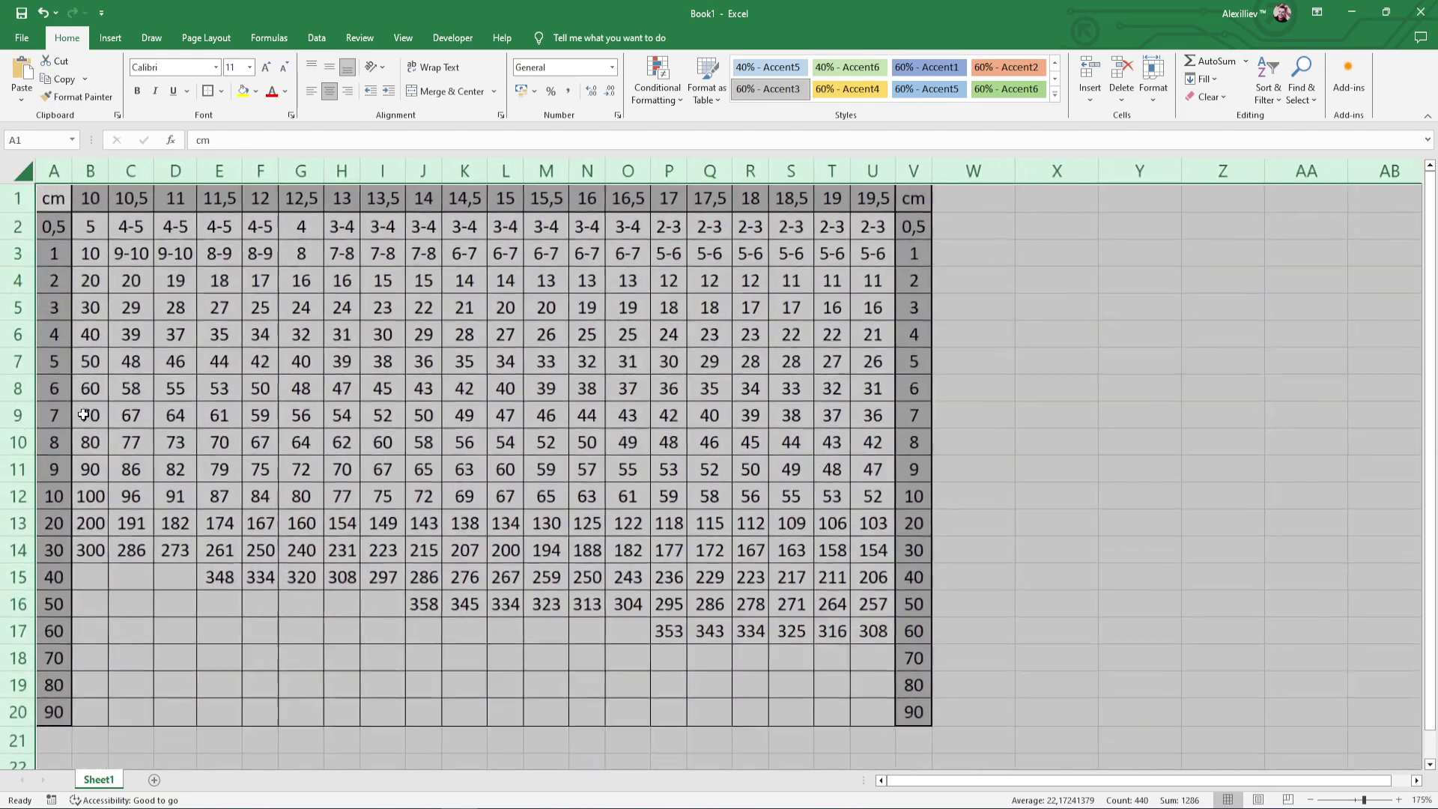
left_click(94, 205)
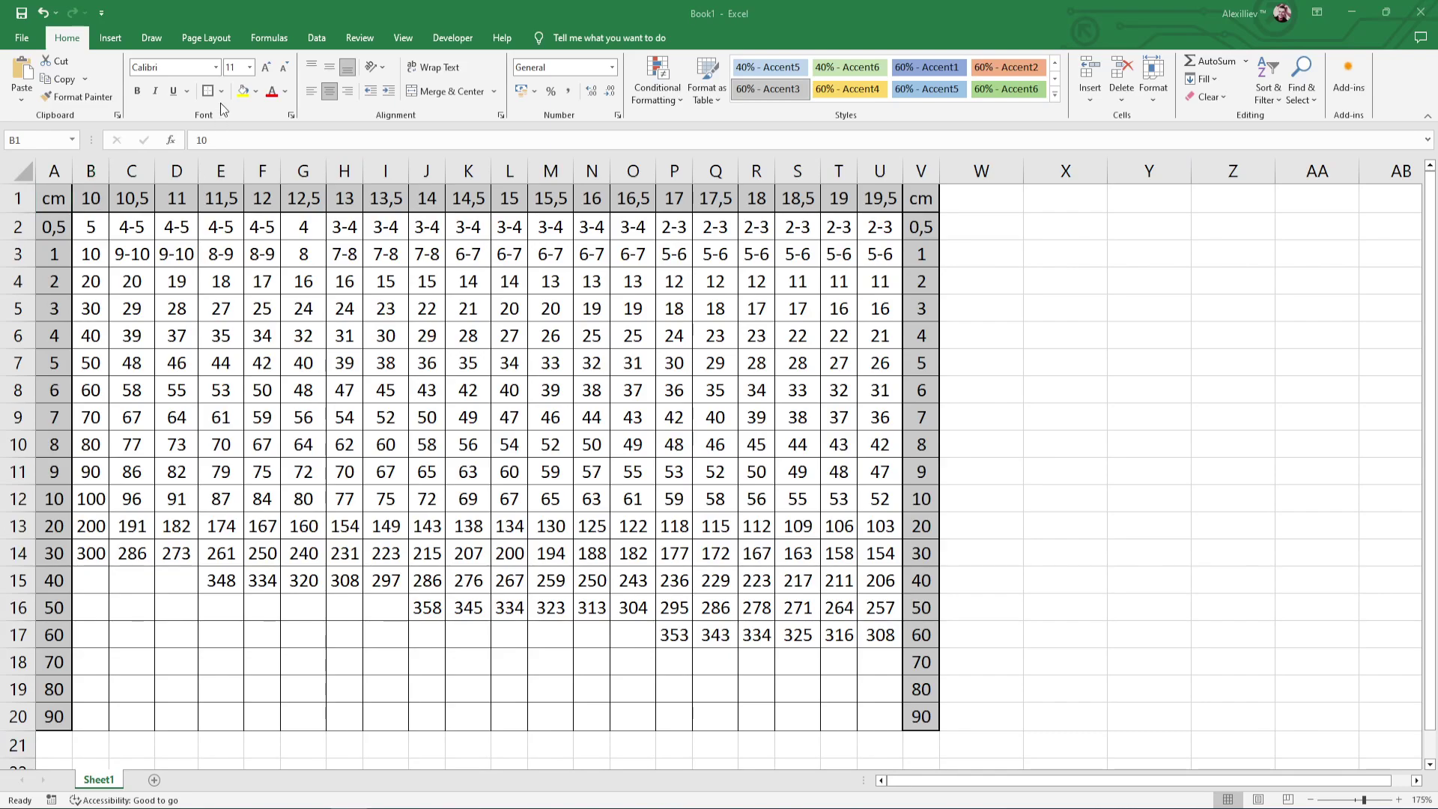
Change header B1 to 20 and C1 to 20,5, then select both headers.
left_click(233, 20)
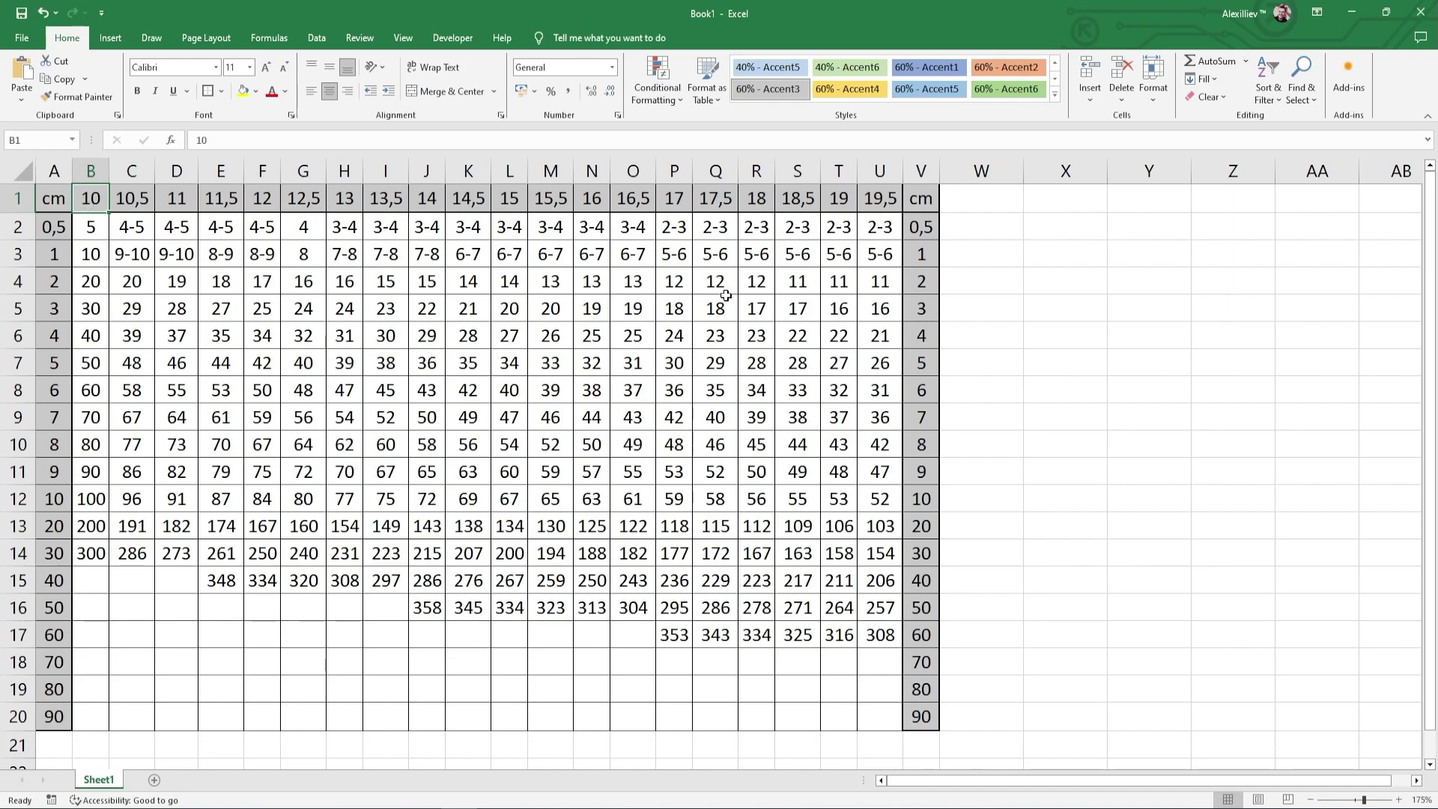
type("20")
key("Tab")
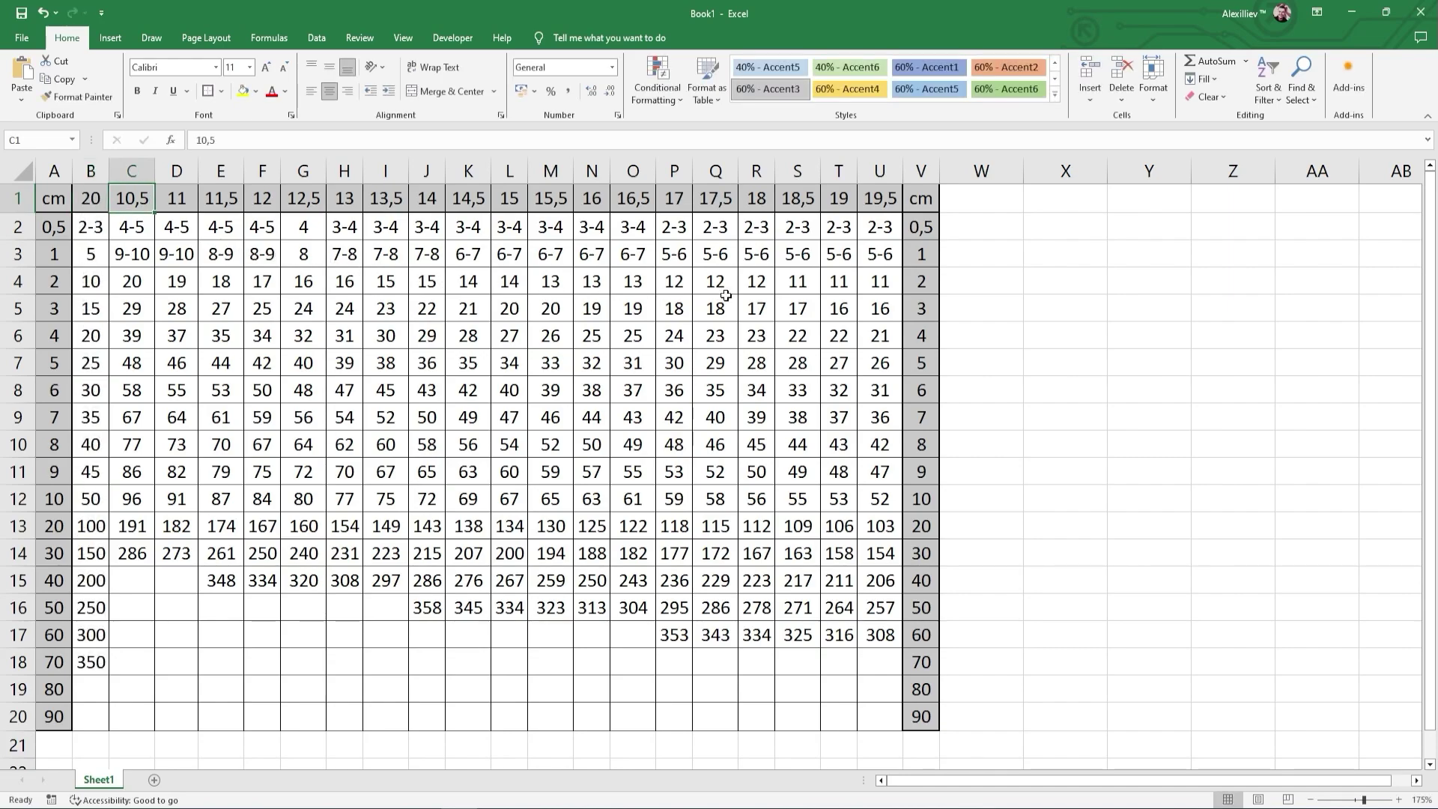
type("20")
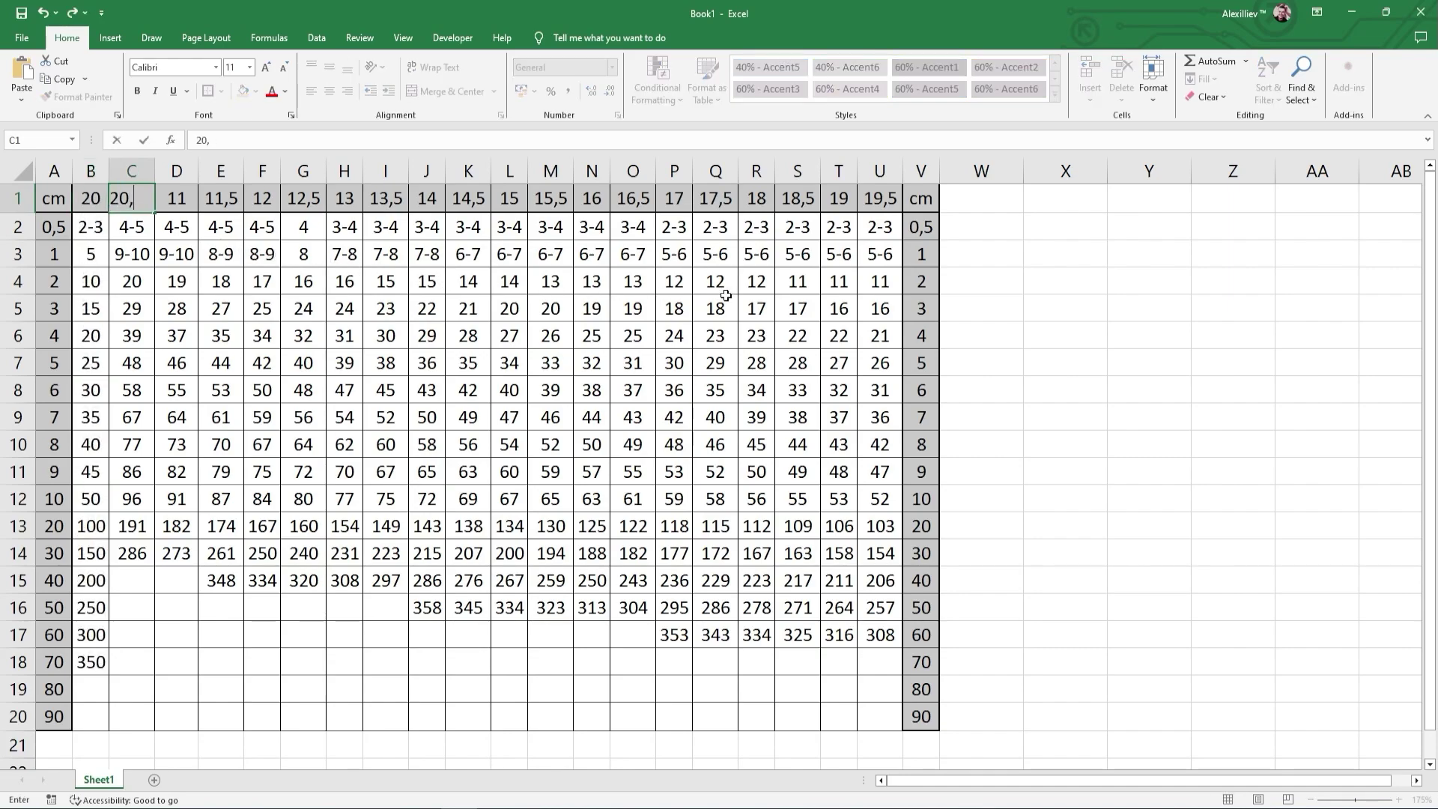
type(",5")
key("Return")
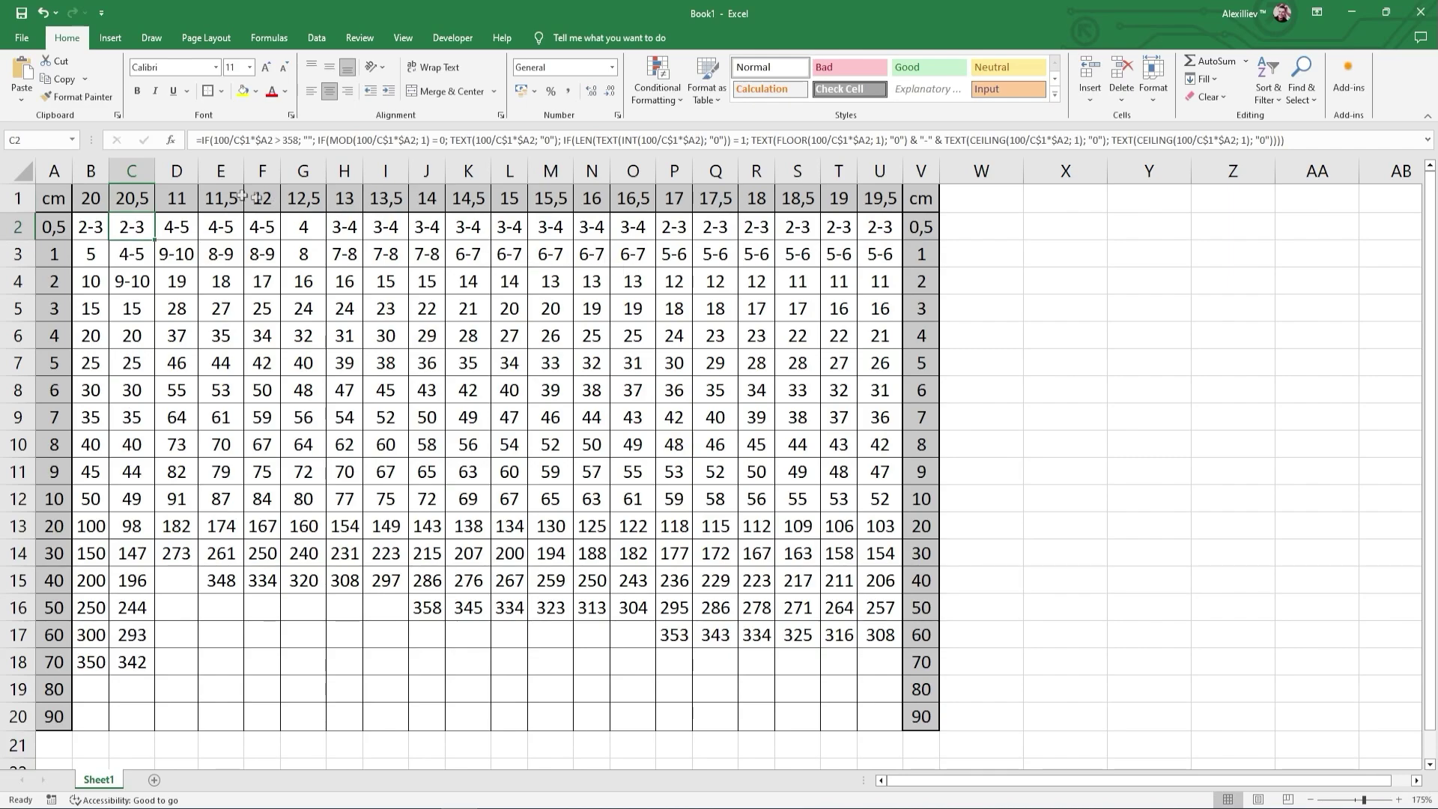
left_click_drag(107, 201, 882, 203)
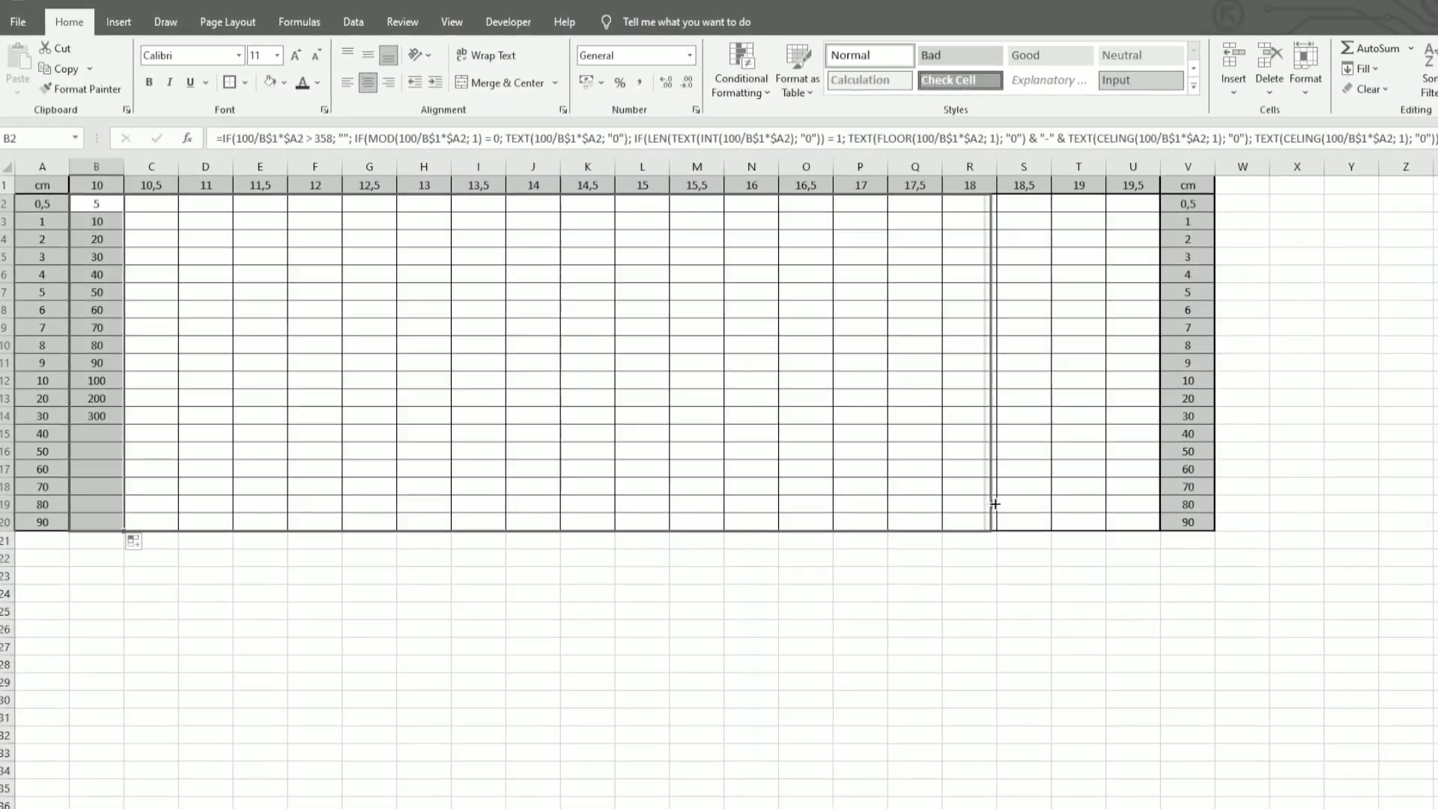
Fill the column B formulas right across the chart to column U.
left_click_drag(994, 503, 1158, 522)
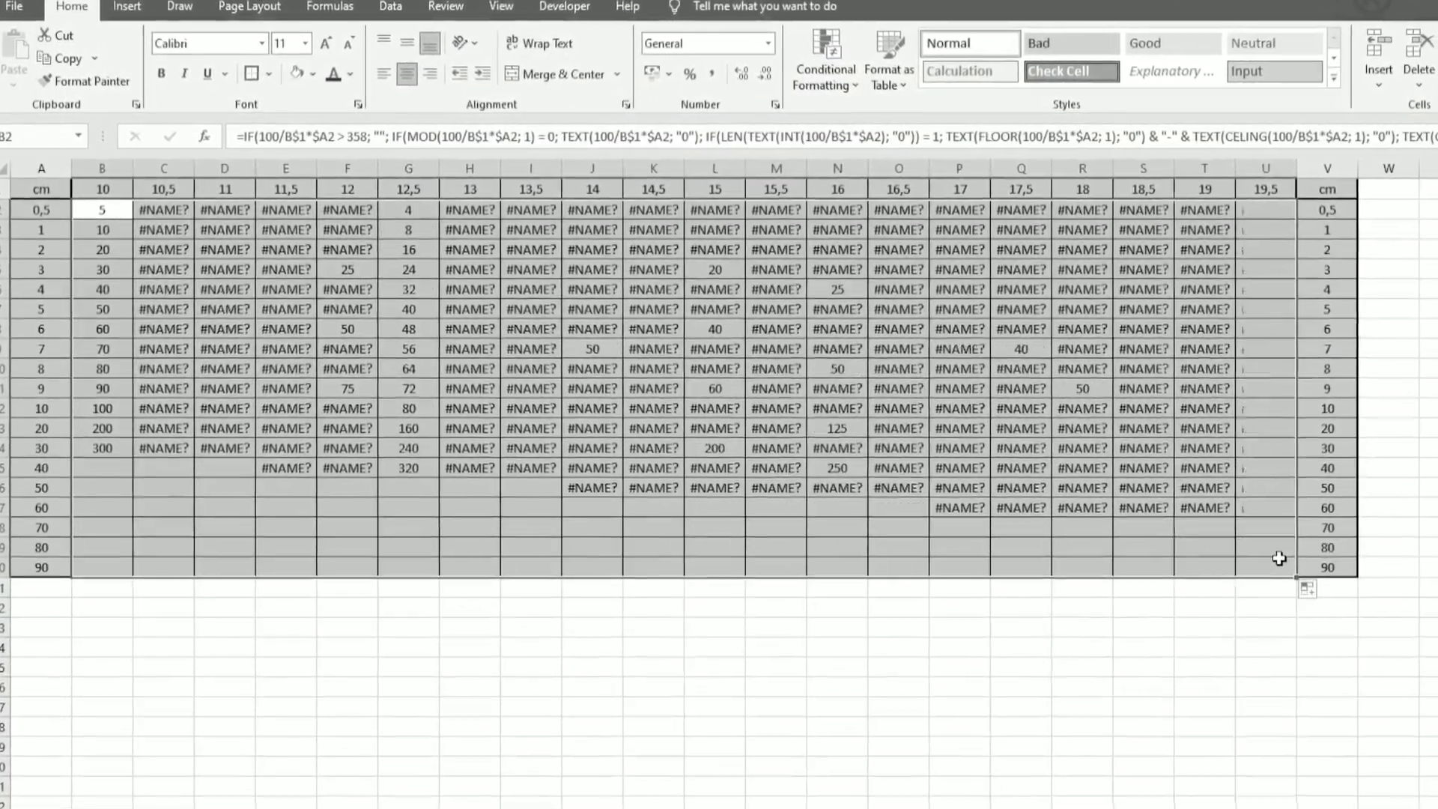